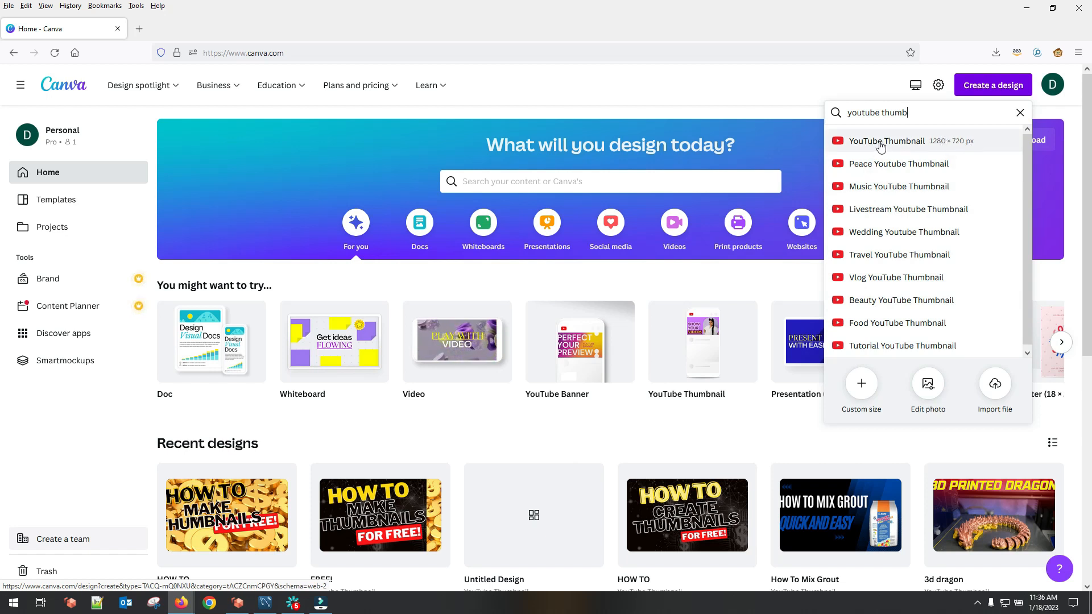
# Step: Create a new 1280 × 720 px YouTube Thumbnail design and apply the recently used Earn More Money template
pyautogui.click(970, 147)
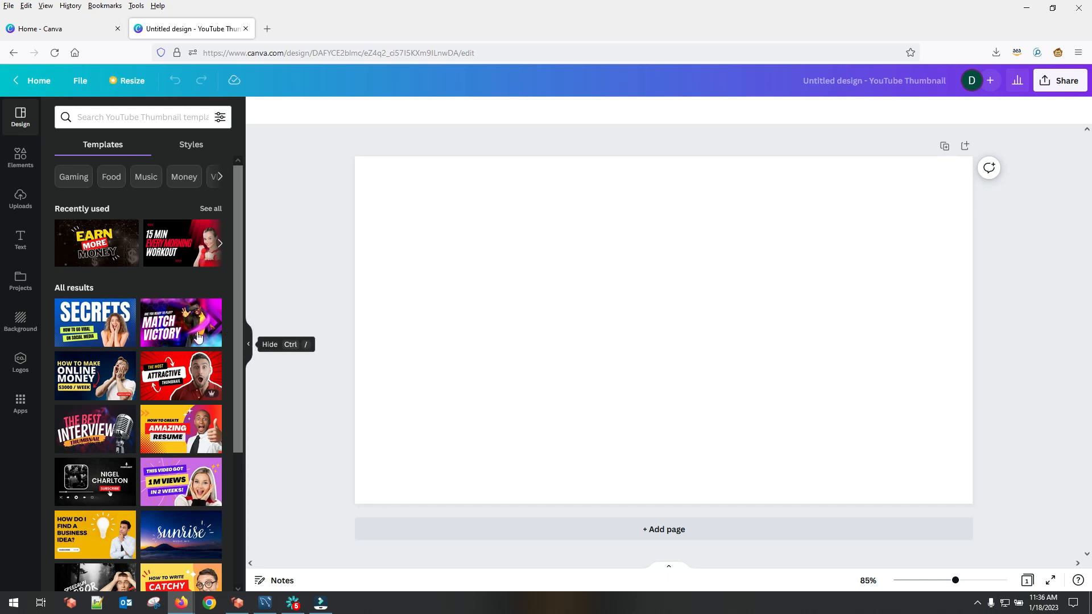
pyautogui.moveTo(239, 343)
pyautogui.mouseDown()
pyautogui.moveTo(240, 370)
pyautogui.moveTo(239, 340)
pyautogui.mouseUp()
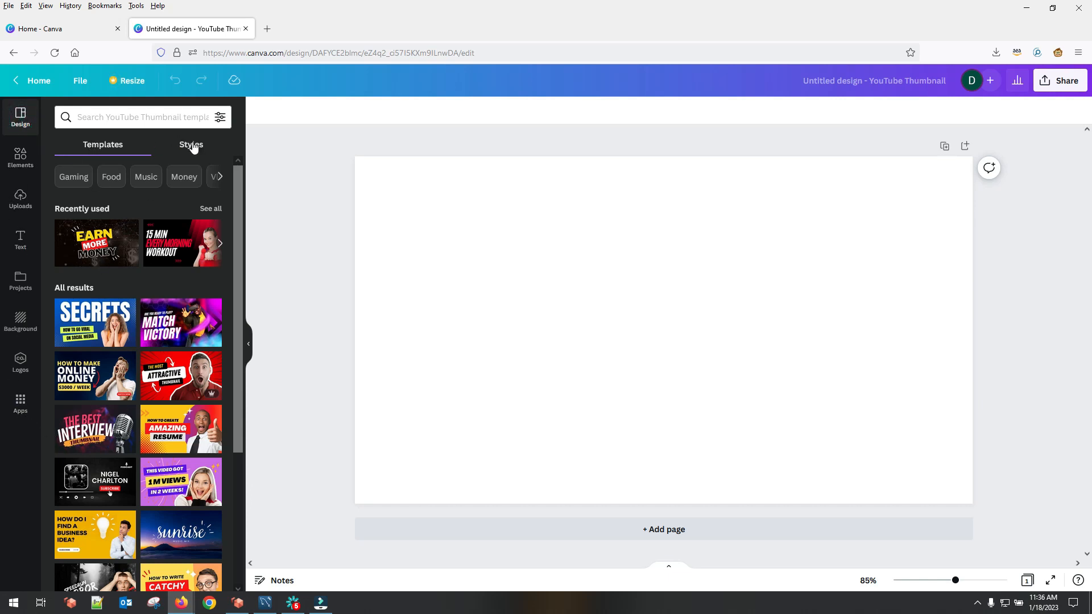
pyautogui.moveTo(239, 279); pyautogui.dragTo(240, 496)
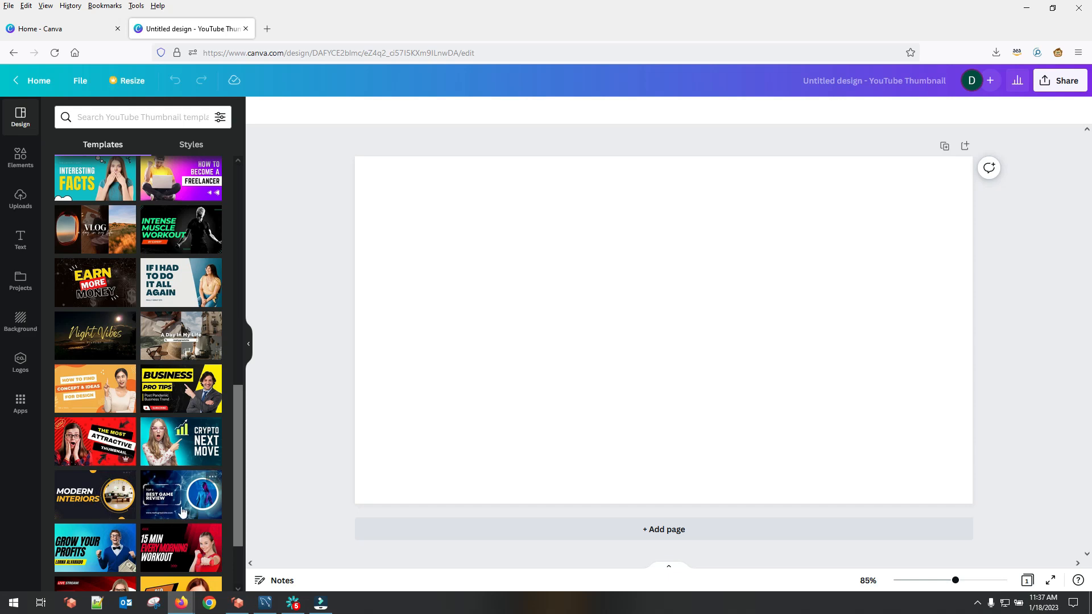
pyautogui.click(239, 433)
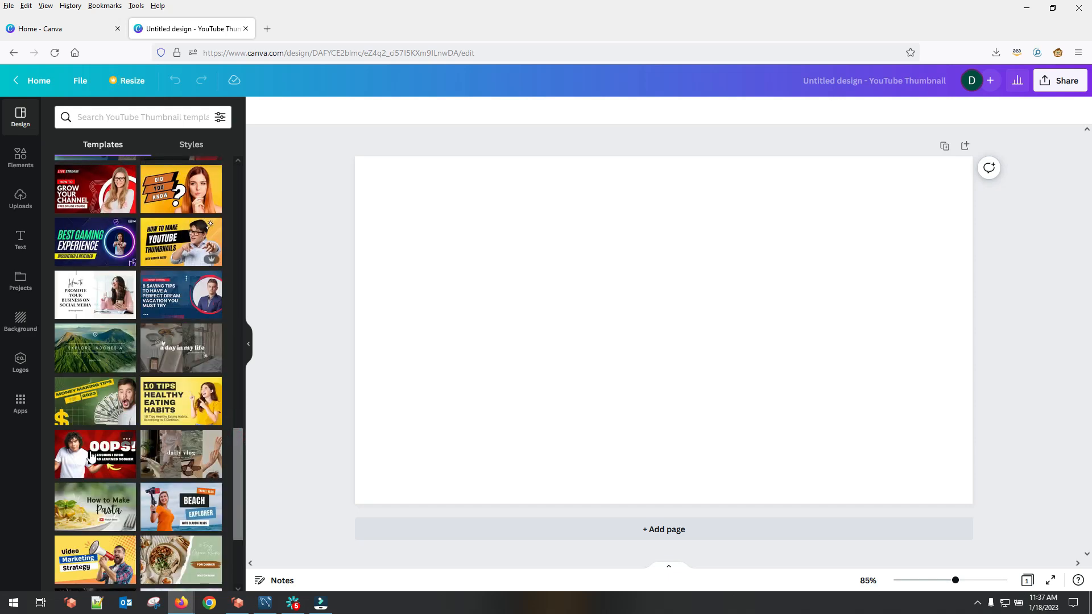
pyautogui.moveTo(240, 486); pyautogui.dragTo(237, 224)
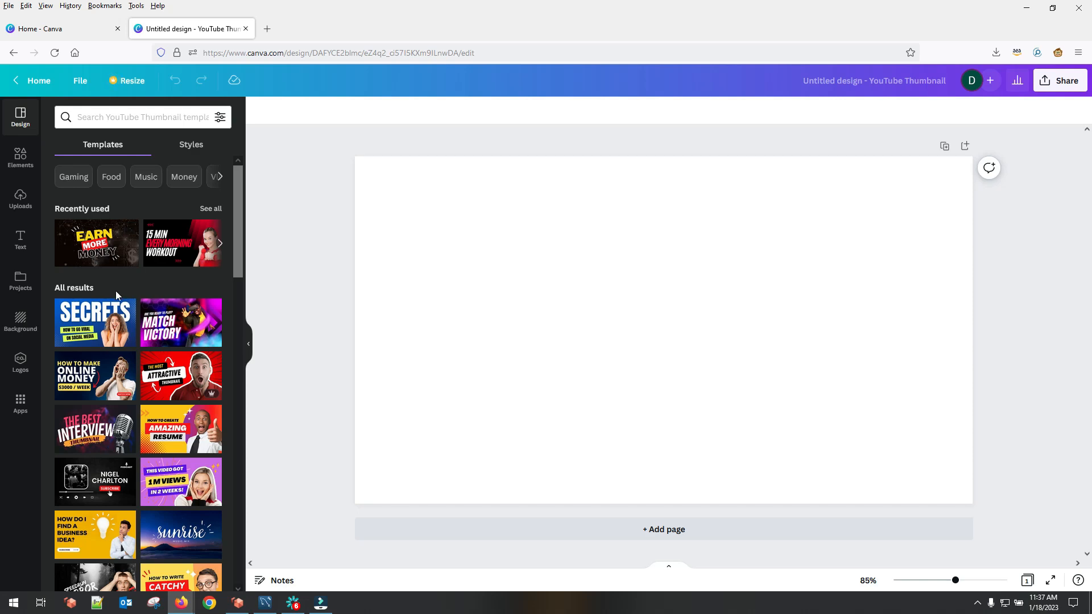
pyautogui.click(74, 249)
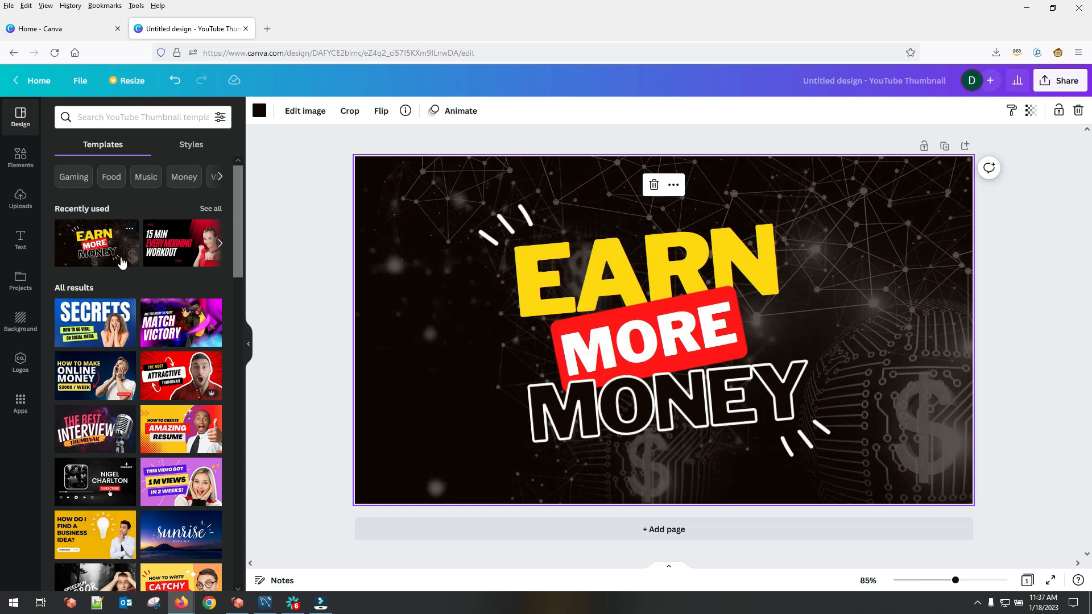
# Step: Shift the MONEY text slightly down and left, and spread the two white accent marks outward toward the design's corners
pyautogui.moveTo(655, 401); pyautogui.dragTo(632, 420)
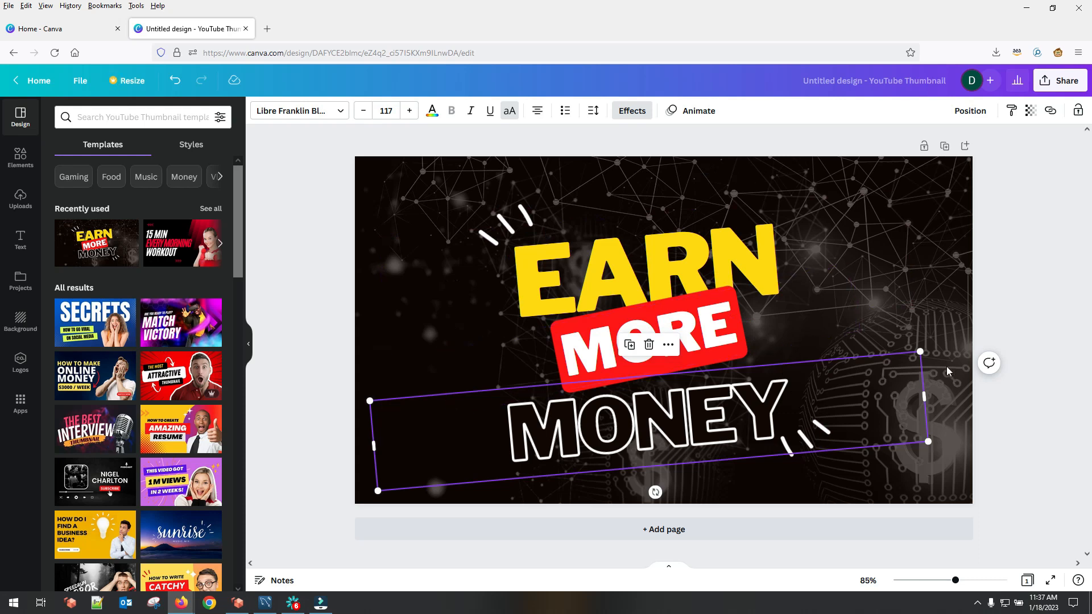
pyautogui.click(799, 435)
pyautogui.moveTo(798, 434); pyautogui.dragTo(837, 457)
pyautogui.moveTo(512, 218); pyautogui.dragTo(464, 194)
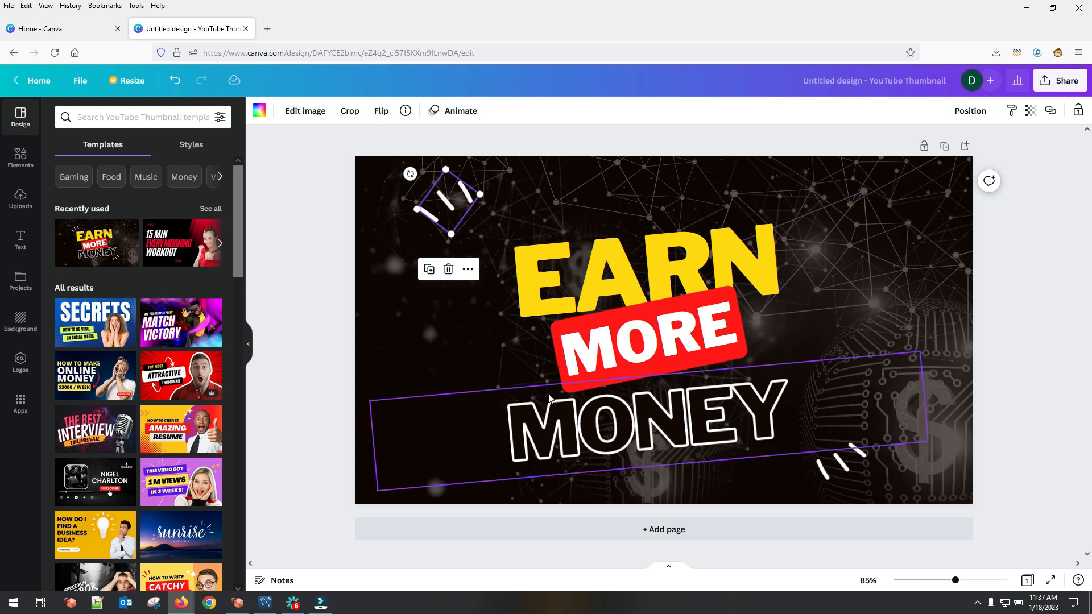
# Step: Look through the elements library and the uploaded images for material that could be added to the thumbnail
pyautogui.click(19, 163)
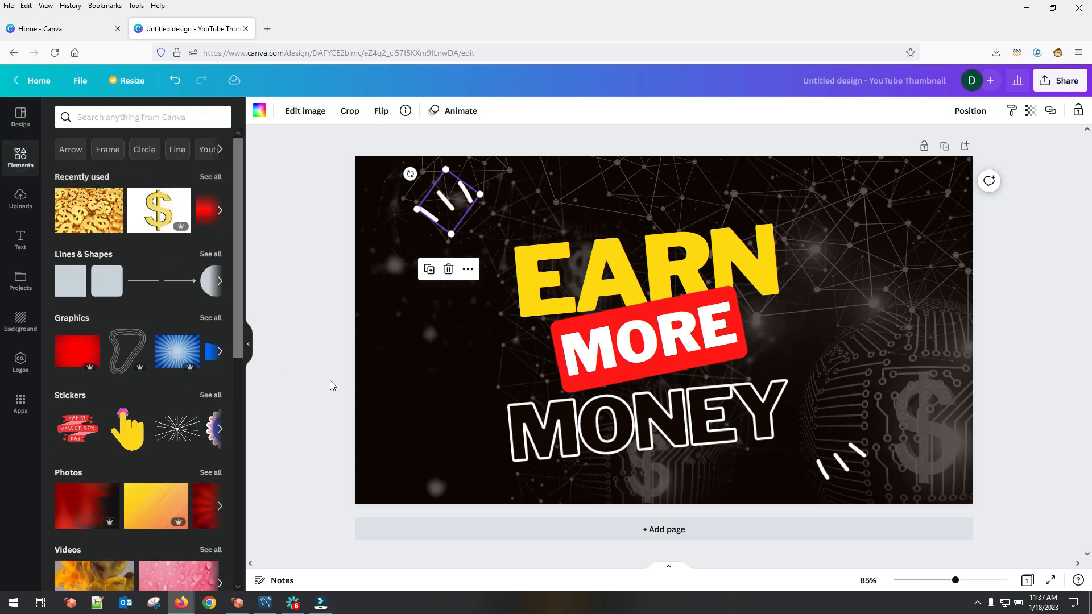
pyautogui.click(845, 460)
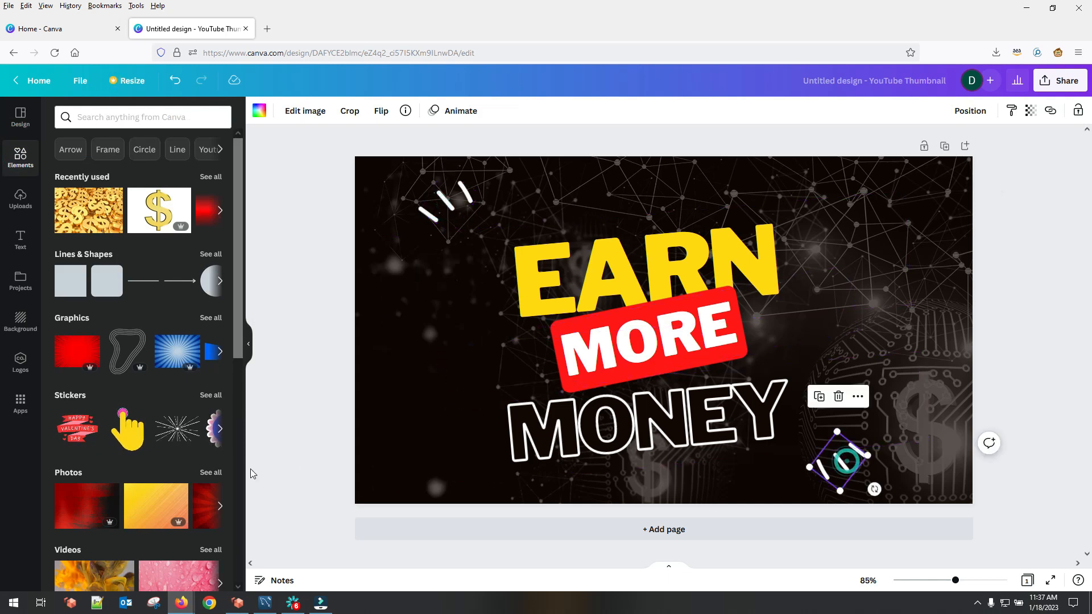
pyautogui.moveTo(237, 305); pyautogui.dragTo(248, 403)
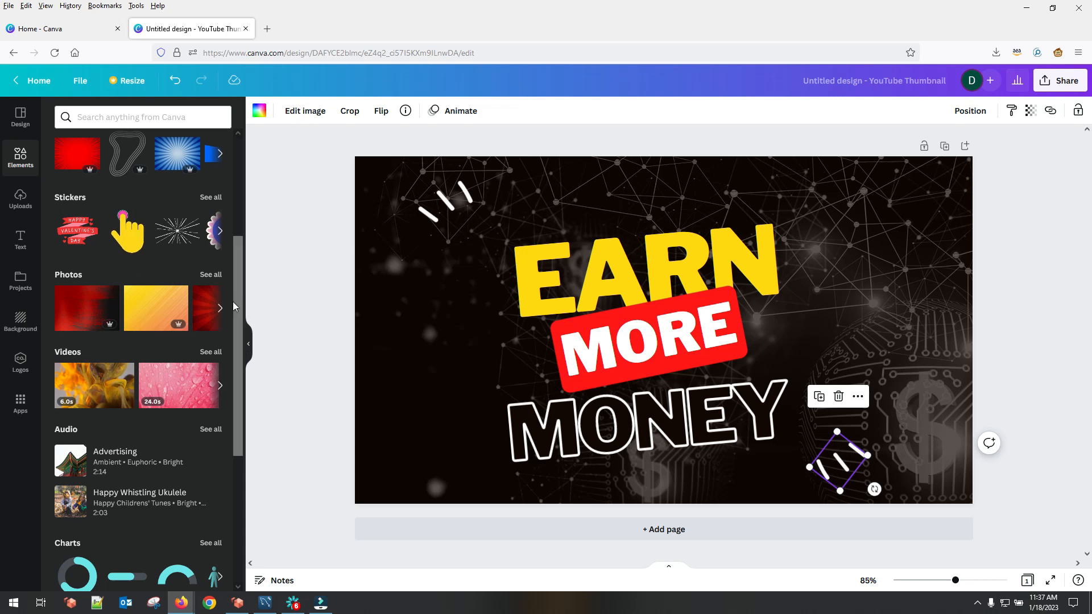
pyautogui.moveTo(236, 285); pyautogui.dragTo(236, 181)
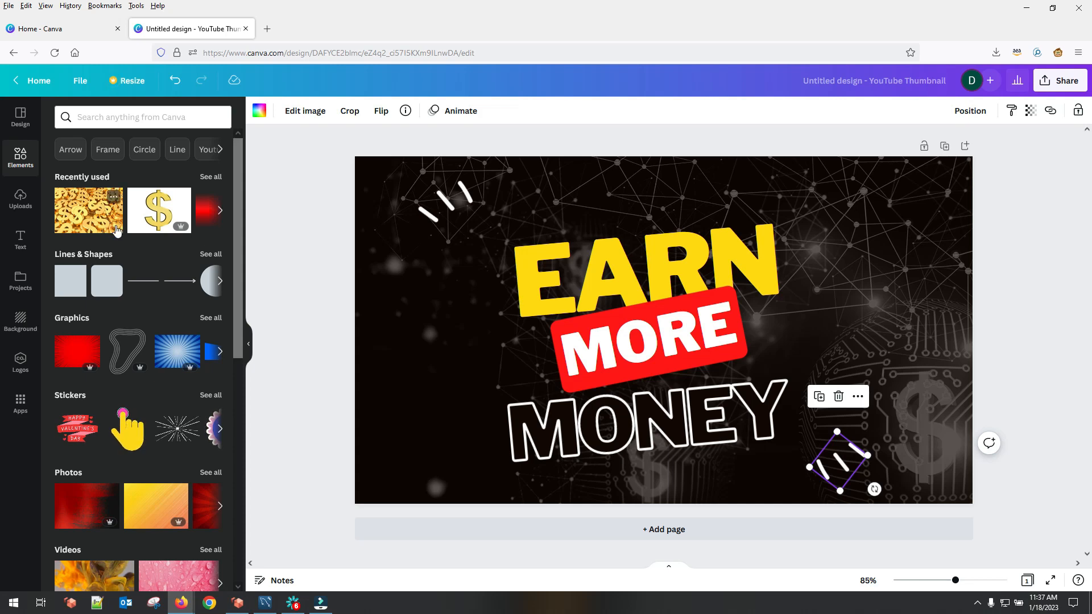
pyautogui.click(21, 196)
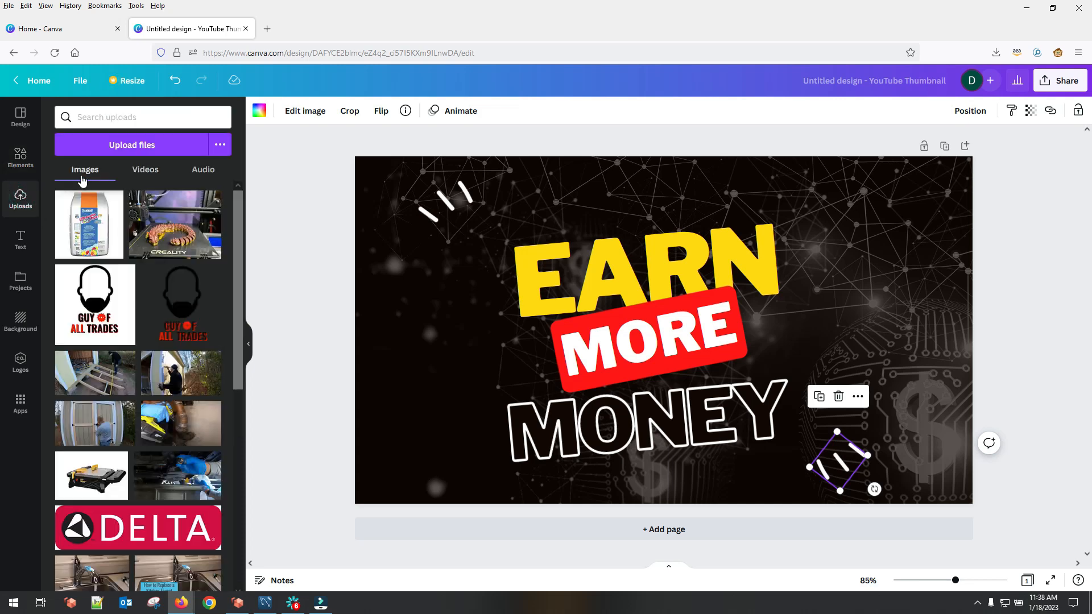
pyautogui.moveTo(238, 353); pyautogui.dragTo(251, 499)
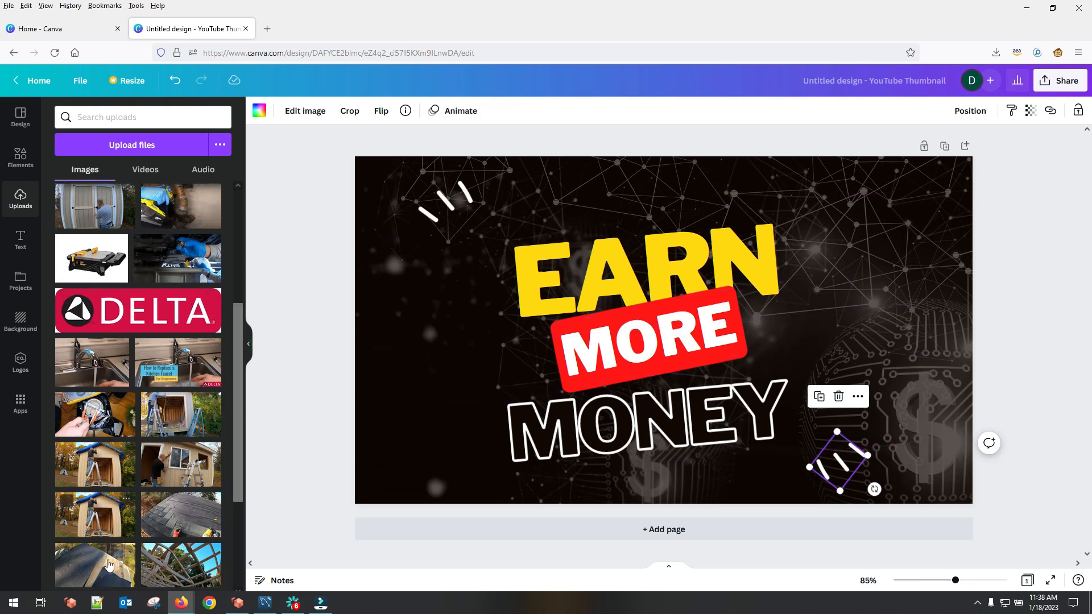
pyautogui.scroll(-3, 236, 398)
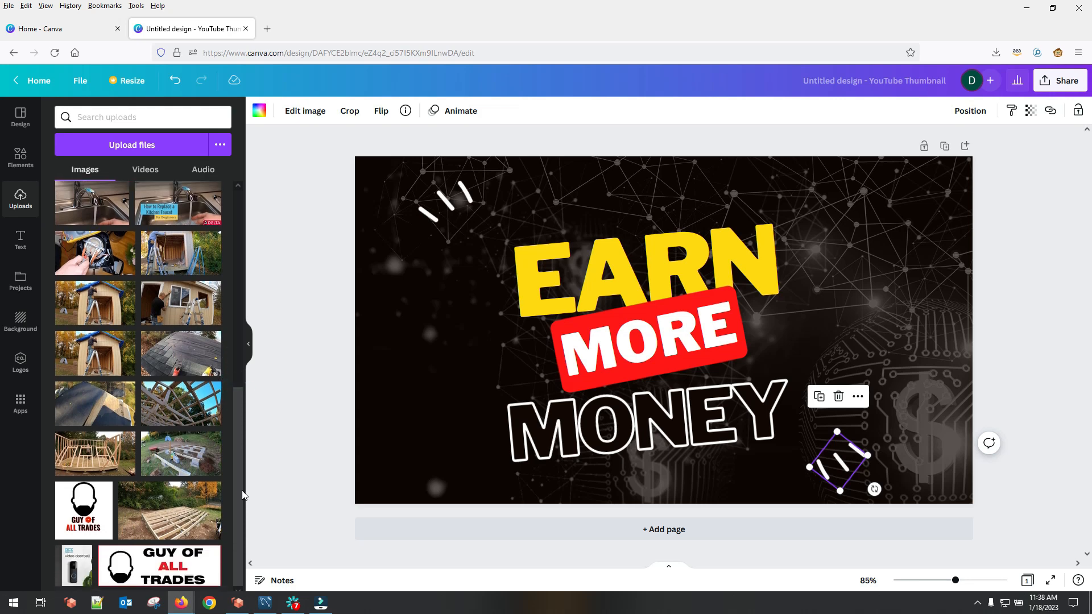
pyautogui.scroll(5, 240, 500)
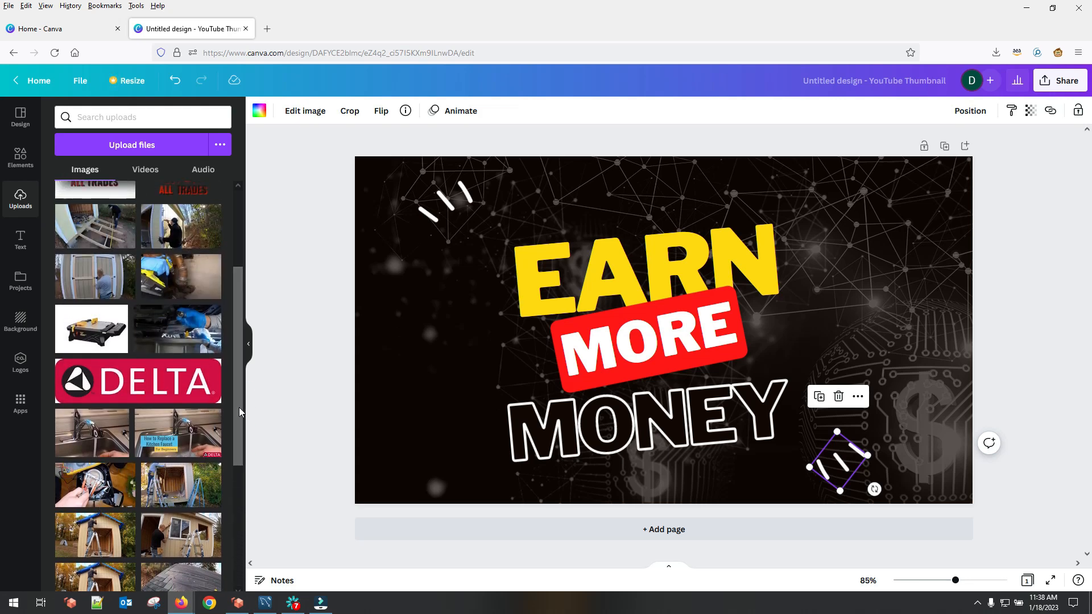
pyautogui.scroll(1, 242, 398)
pyautogui.scroll(2, 242, 390)
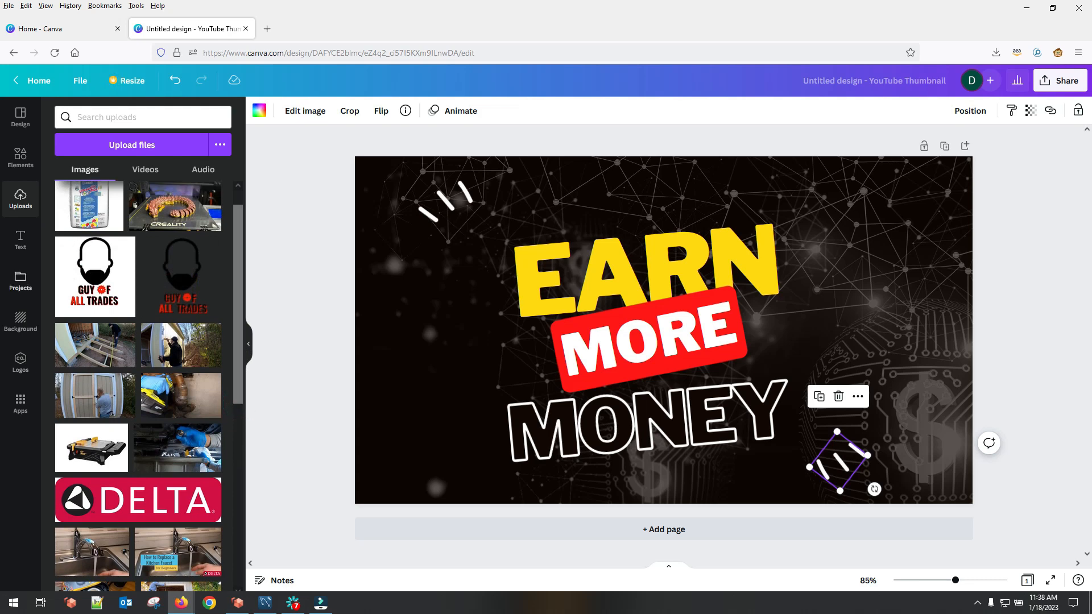
# Step: Examine the text presets and the font and color choices for the EARN text
pyautogui.click(20, 241)
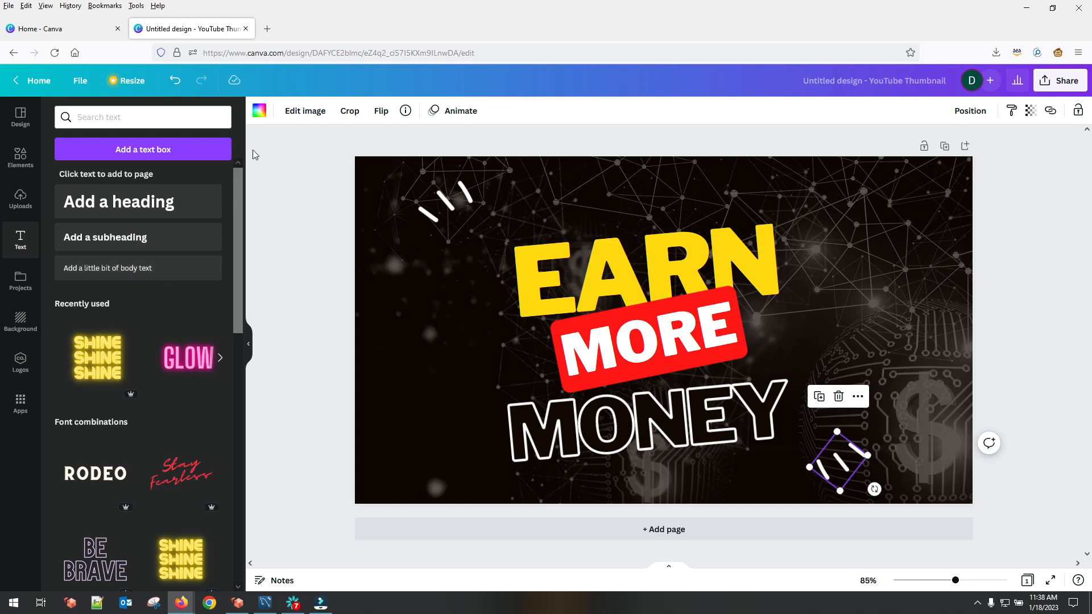
pyautogui.click(523, 279)
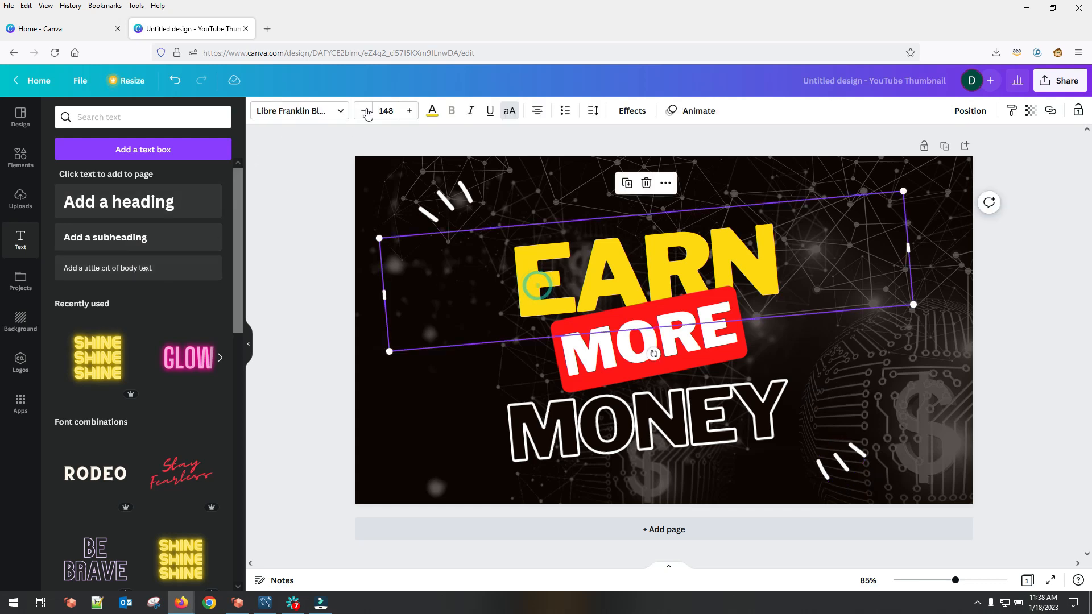
pyautogui.click(346, 111)
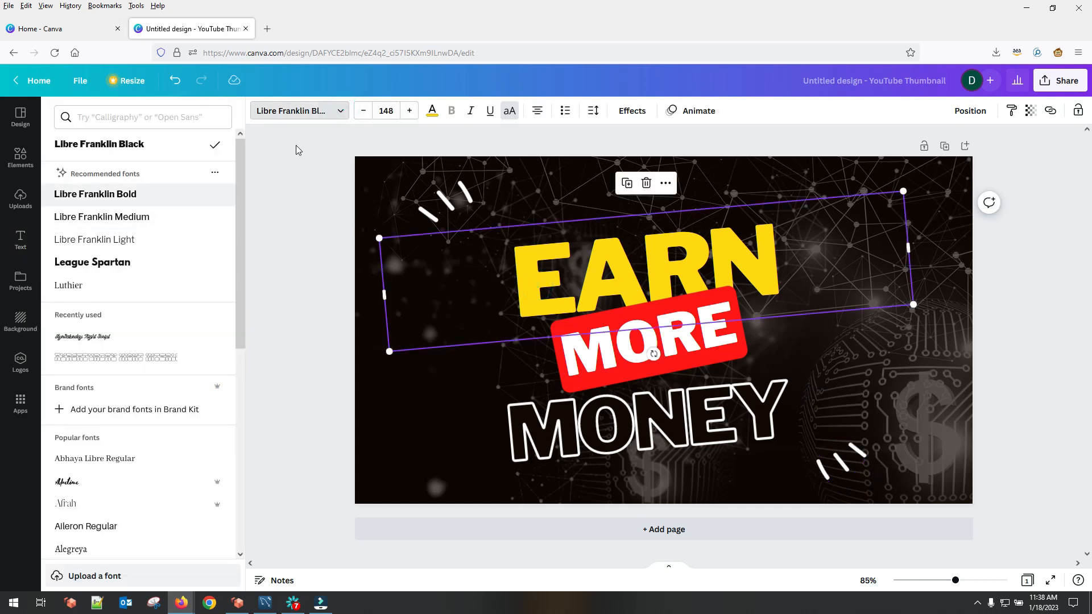
pyautogui.click(432, 110)
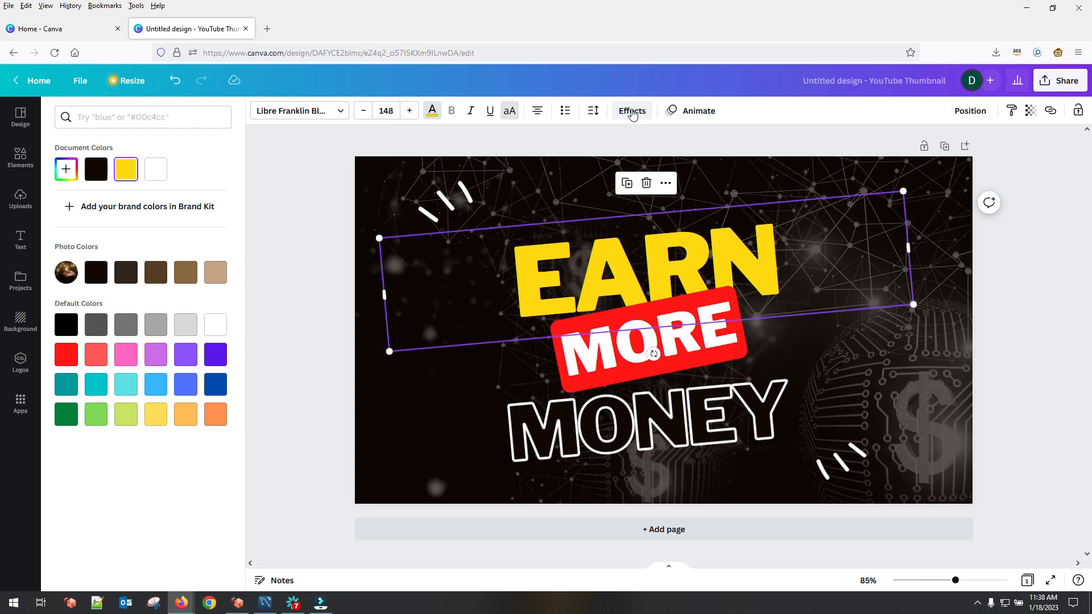
# Step: Try the Neon, Shadow and Lift effects on the EARN text and set its effect style back to None
pyautogui.click(633, 112)
pyautogui.click(137, 328)
pyautogui.click(138, 187)
pyautogui.click(187, 192)
pyautogui.click(136, 188)
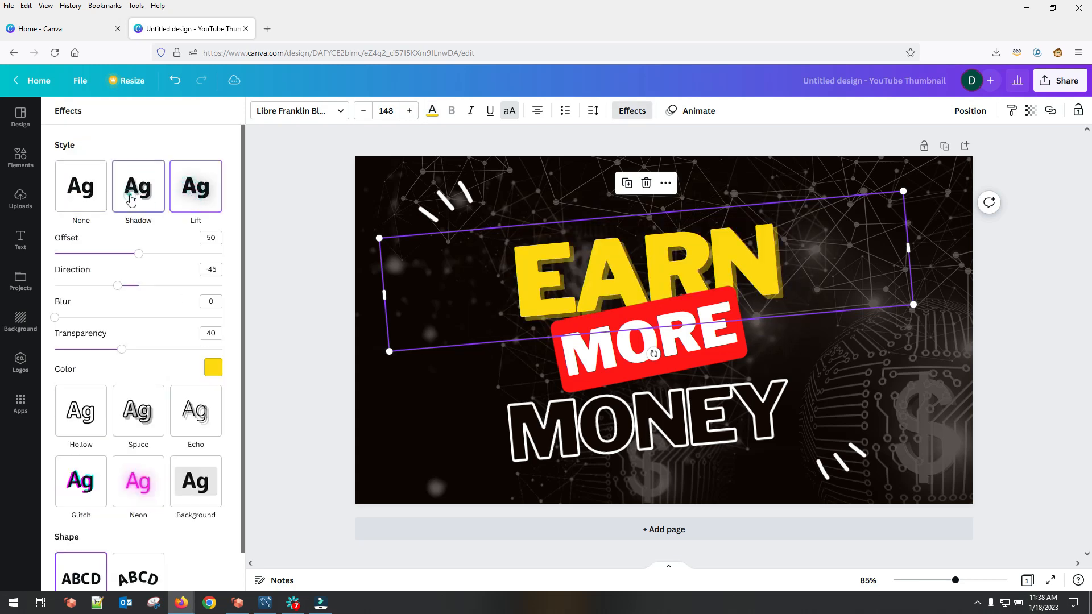
pyautogui.click(136, 187)
pyautogui.click(101, 182)
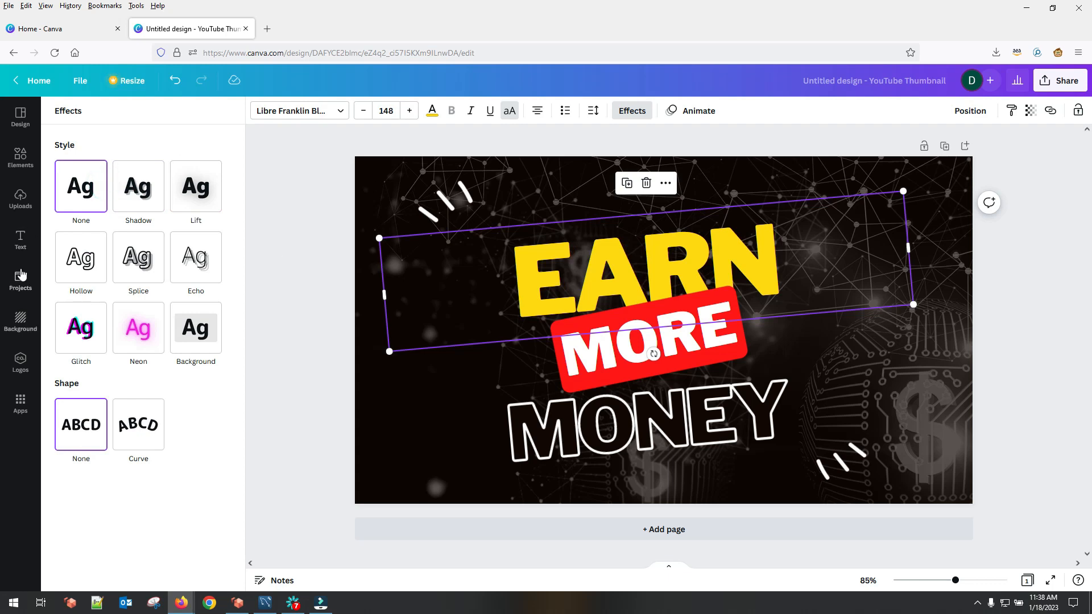
# Step: Try the uploaded grout bag image with its background removed beside the text, and delete it from the design
pyautogui.click(21, 239)
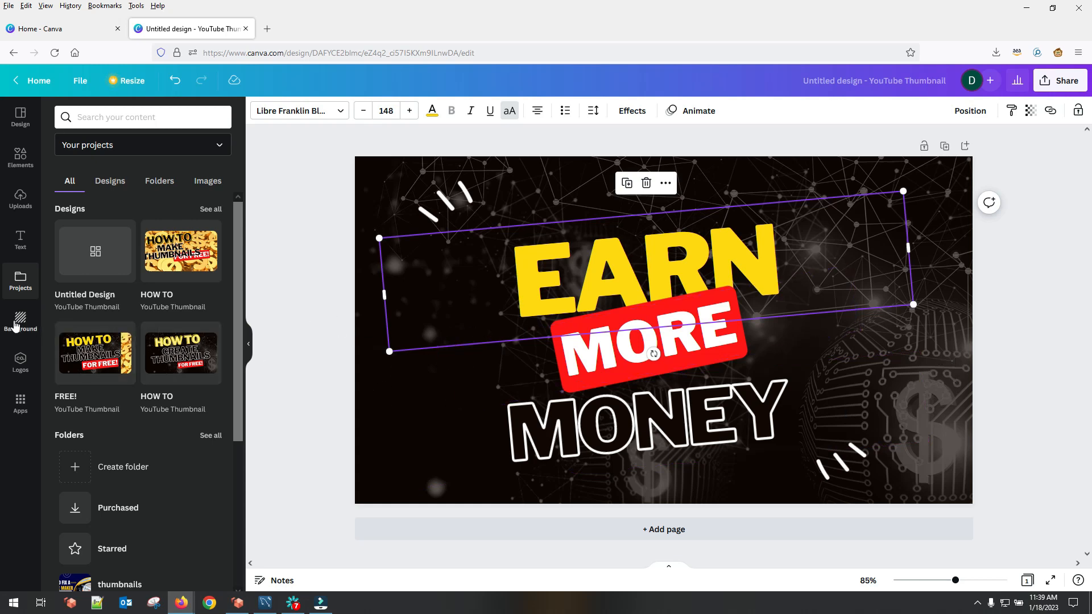
pyautogui.click(15, 325)
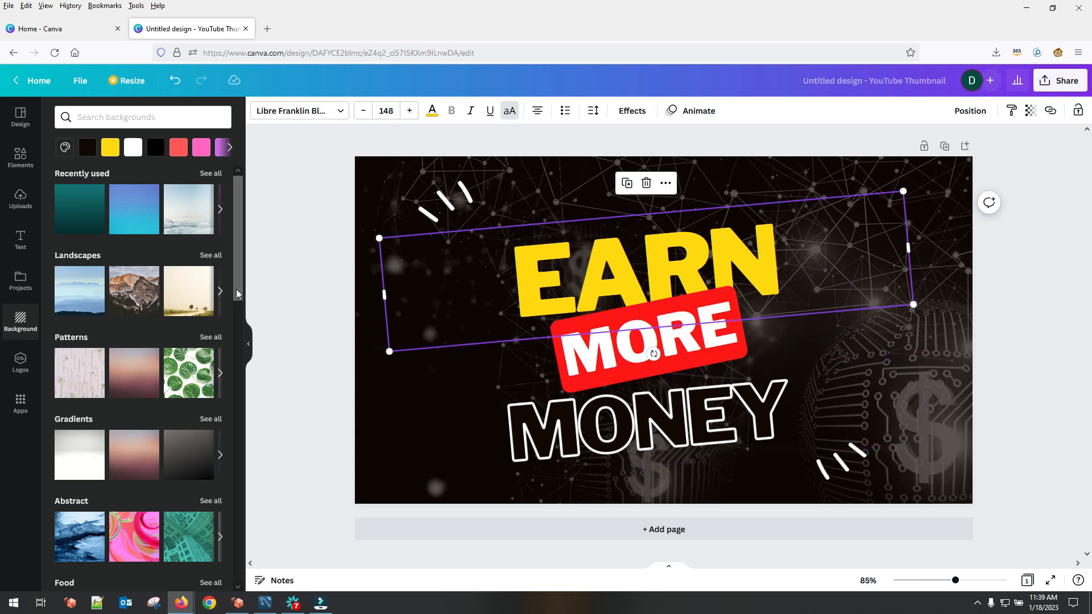
pyautogui.click(26, 198)
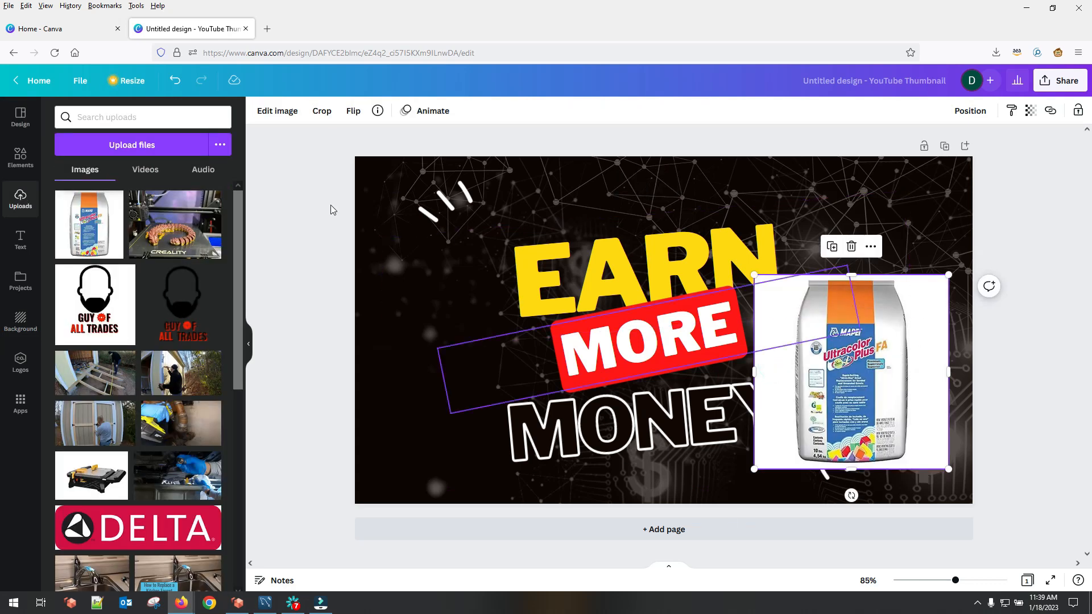
pyautogui.click(259, 111)
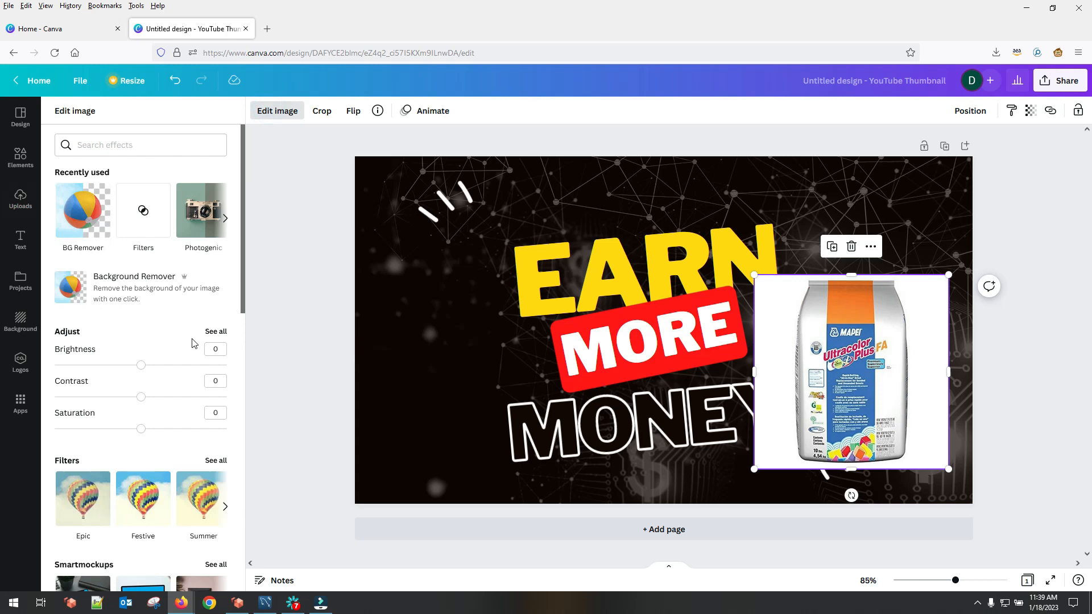
pyautogui.click(83, 211)
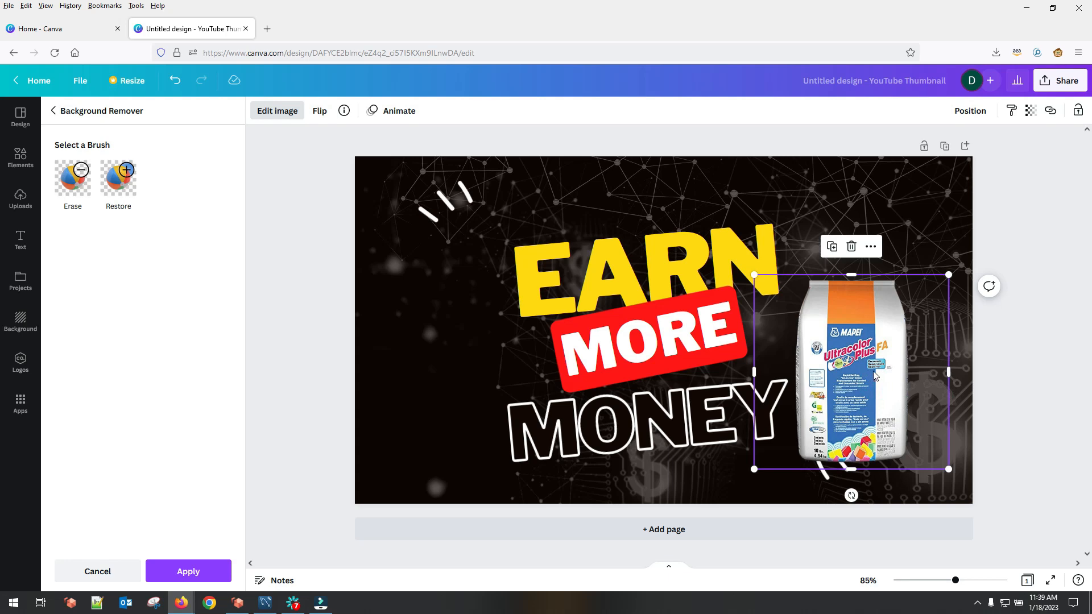
pyautogui.moveTo(863, 399); pyautogui.dragTo(875, 373)
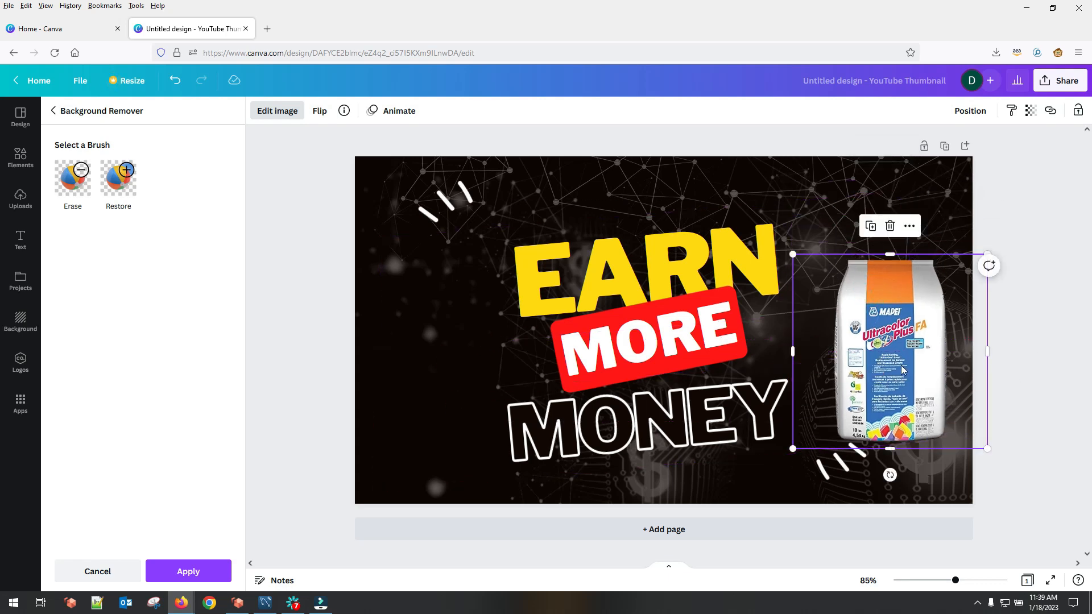
pyautogui.press('Delete')
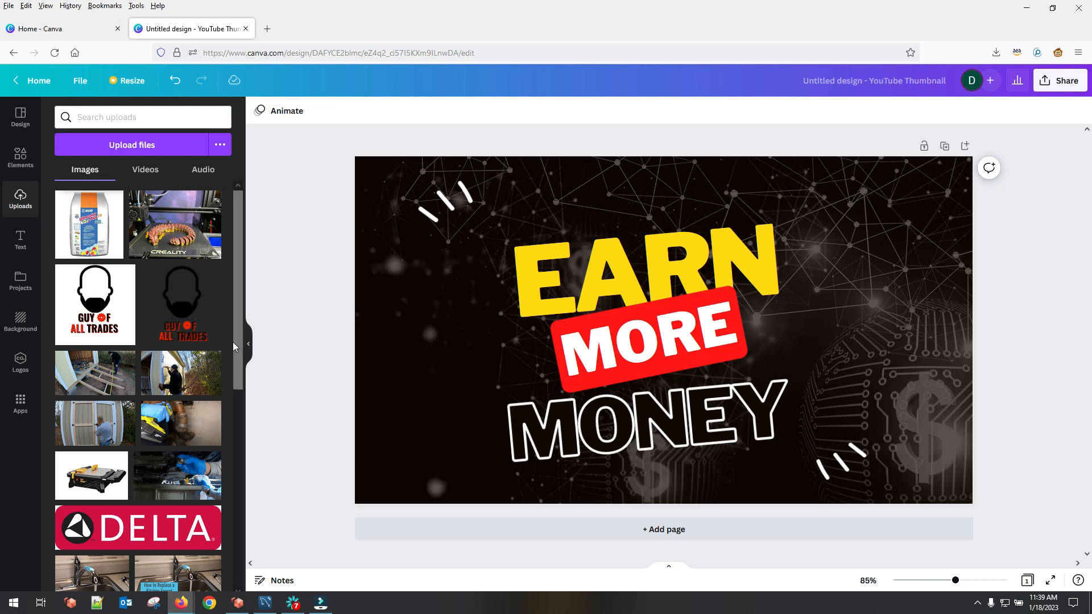
pyautogui.click(20, 361)
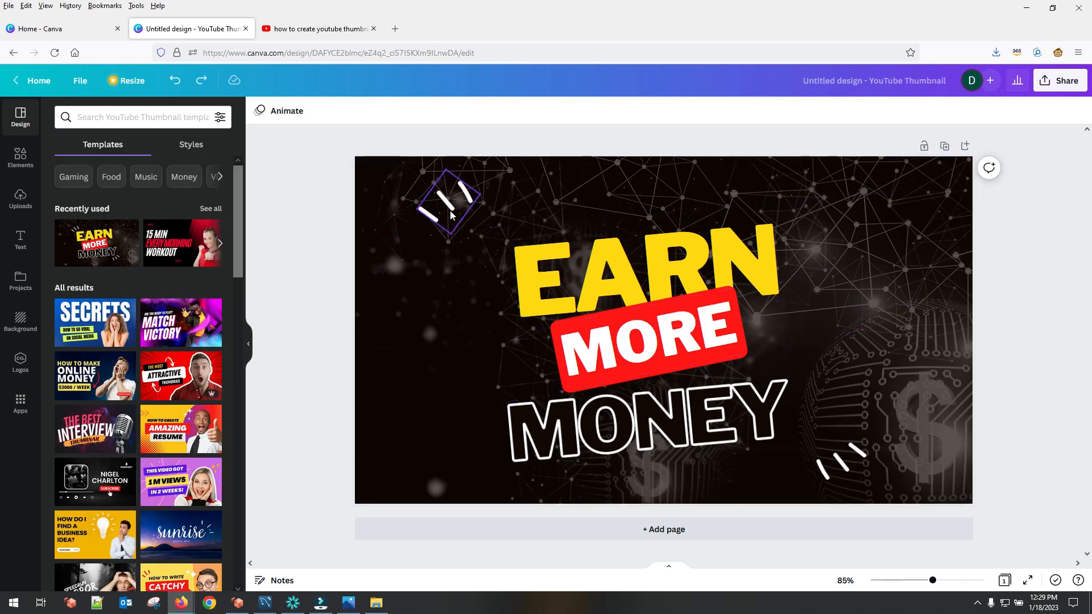
# Step: Delete both white accent marks, near the upper-left and lower-right corners of the thumbnail
pyautogui.click(447, 201)
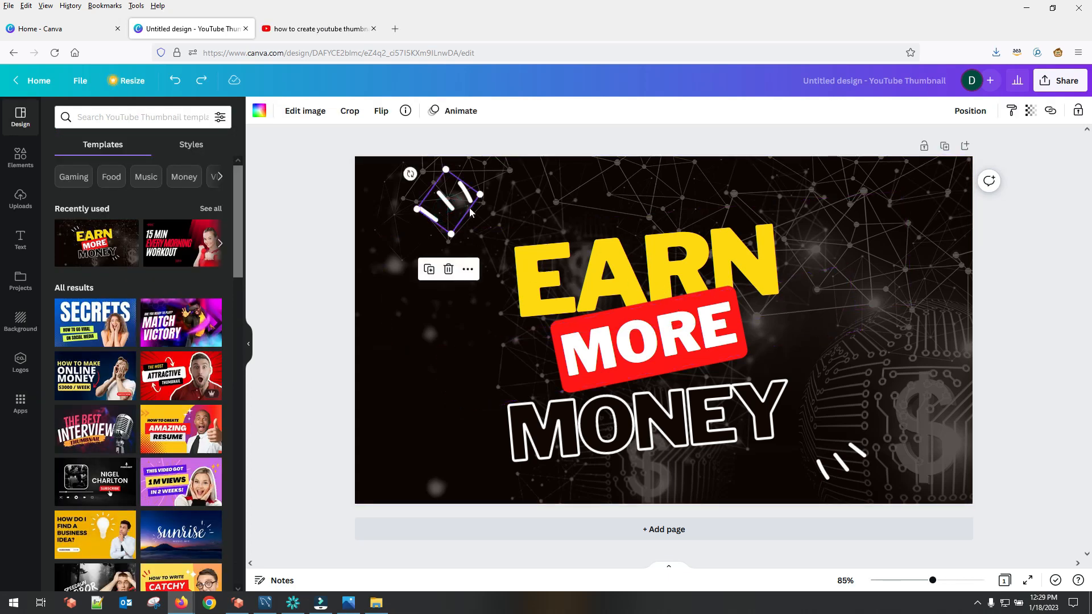
pyautogui.press('Delete')
pyautogui.click(850, 479)
pyautogui.press('Delete')
# Step: Rearrange the text with EARN at the thumbnail's upper left, MONEY directly beneath it and the red MORE label at the lower right
pyautogui.click(620, 283)
pyautogui.moveTo(620, 283); pyautogui.dragTo(482, 224)
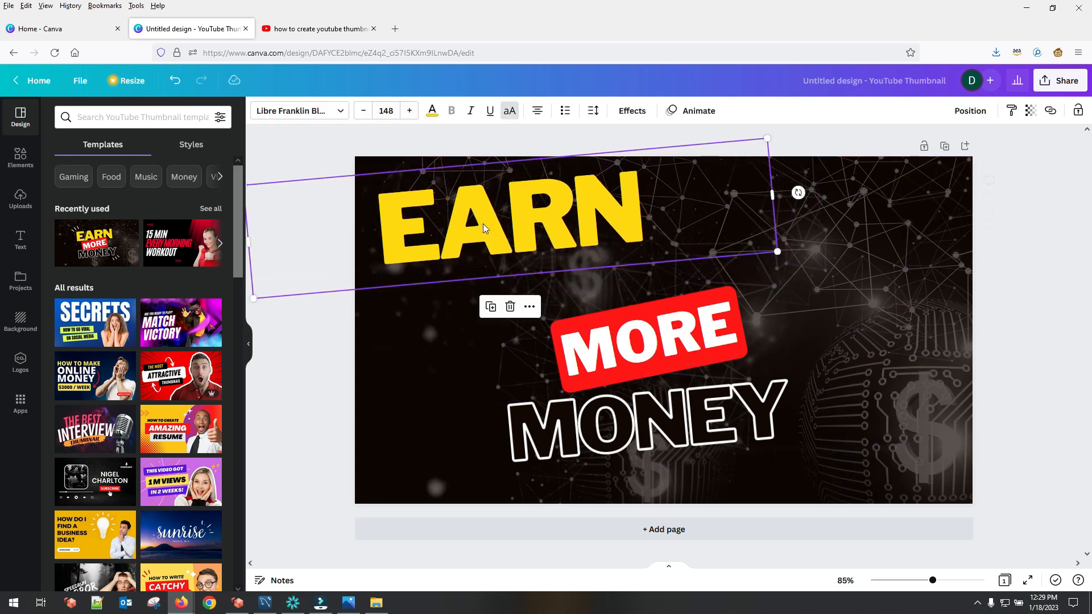
pyautogui.click(616, 367)
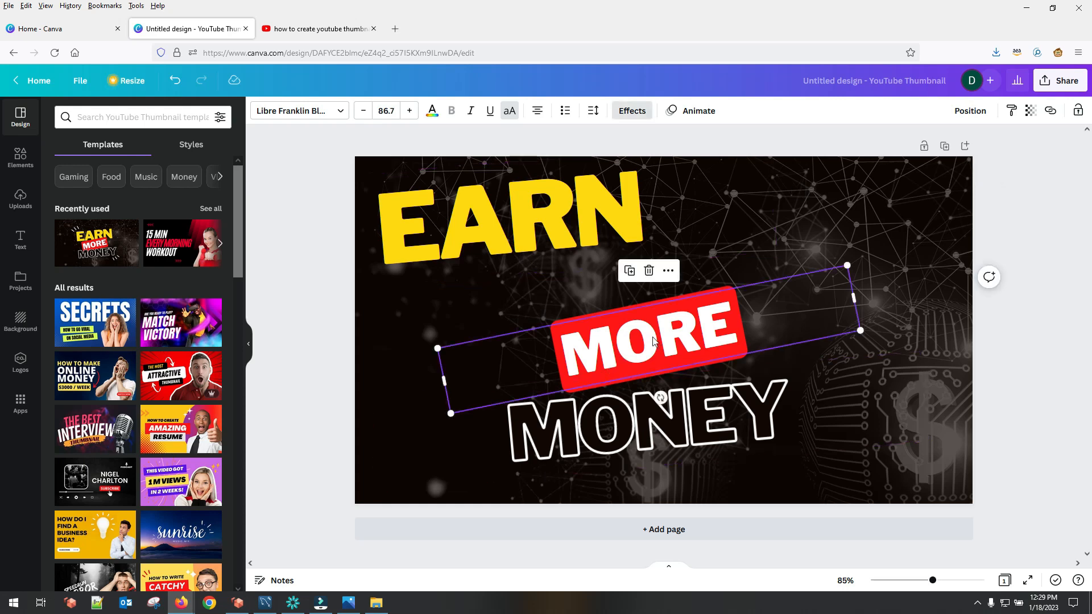
pyautogui.moveTo(616, 366); pyautogui.dragTo(723, 386)
pyautogui.moveTo(609, 428); pyautogui.dragTo(529, 293)
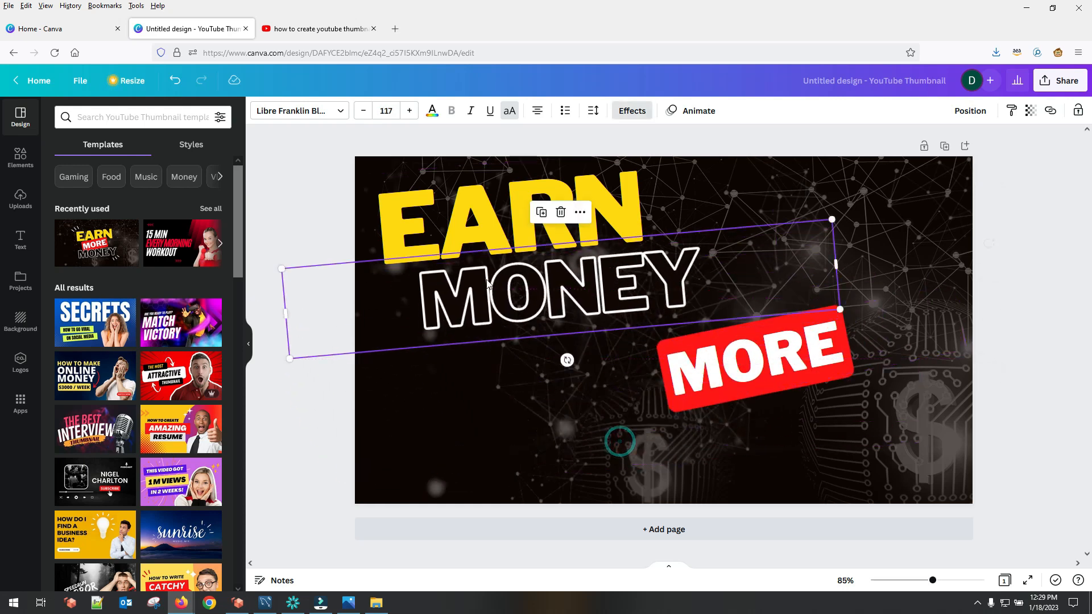
# Step: Change the yellow EARN text to HOW TO
pyautogui.click(478, 226)
pyautogui.doubleClick(478, 225)
pyautogui.write('HOW TO')
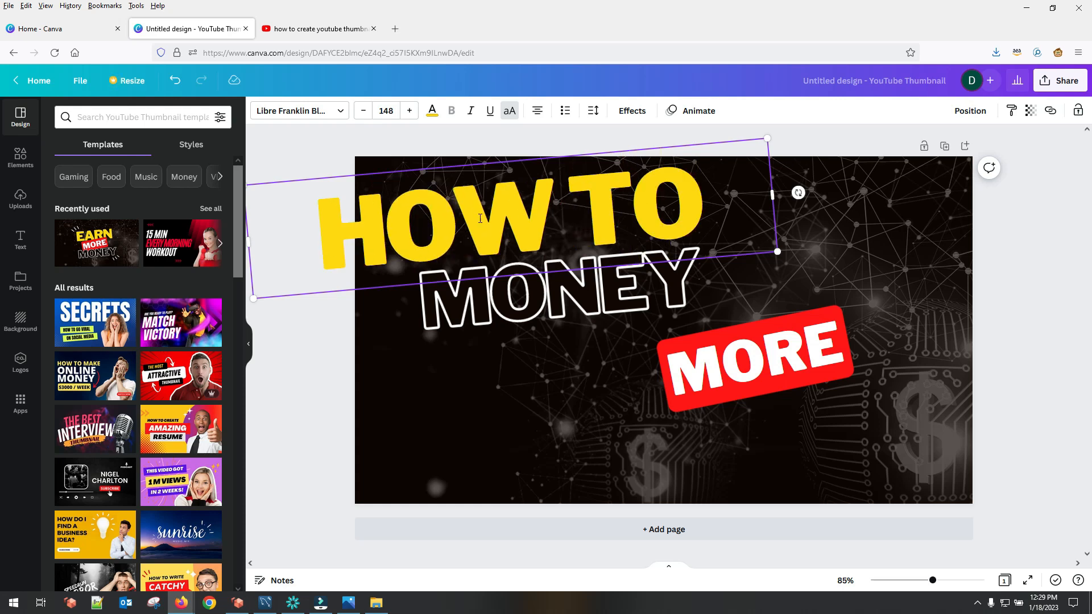
# Step: Replace the outlined MONEY text with MAKE THUMBNAILS
pyautogui.click(532, 313)
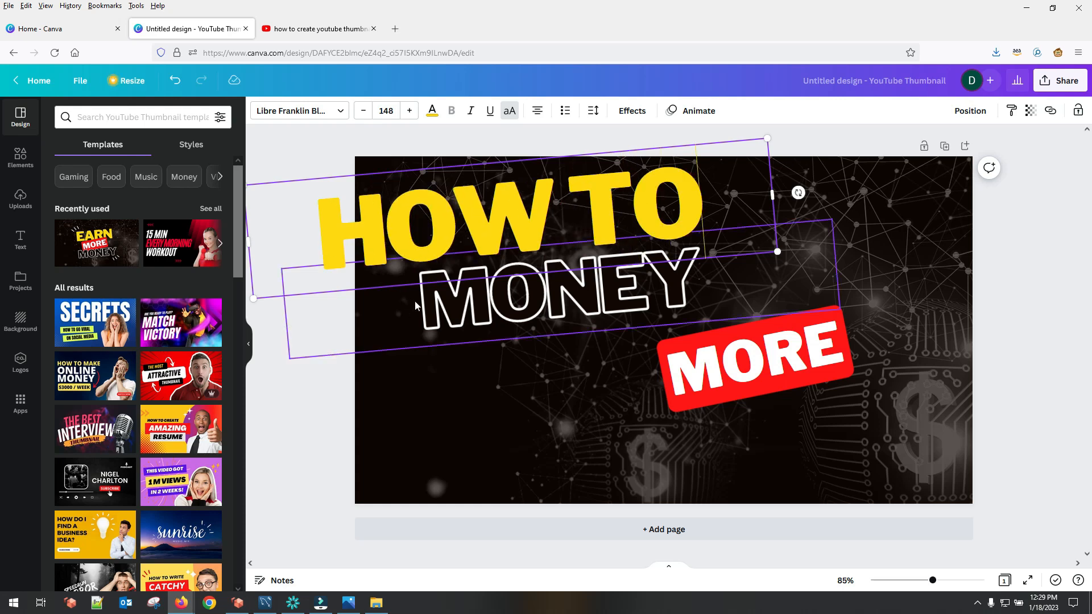
pyautogui.doubleClick(532, 312)
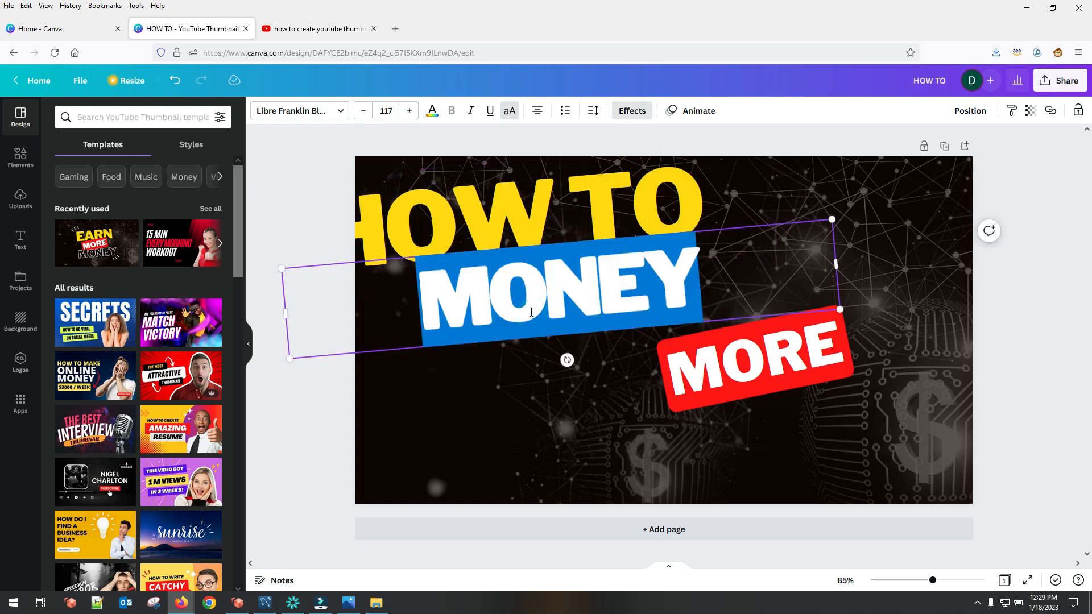
pyautogui.write('MAKE TH')
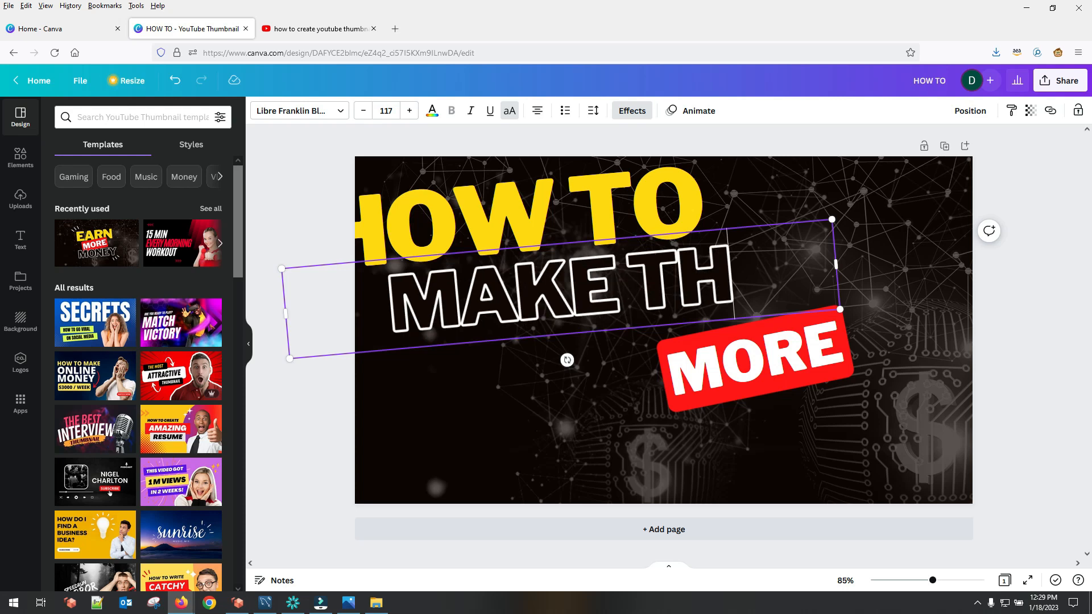
pyautogui.write('UMBNAILS')
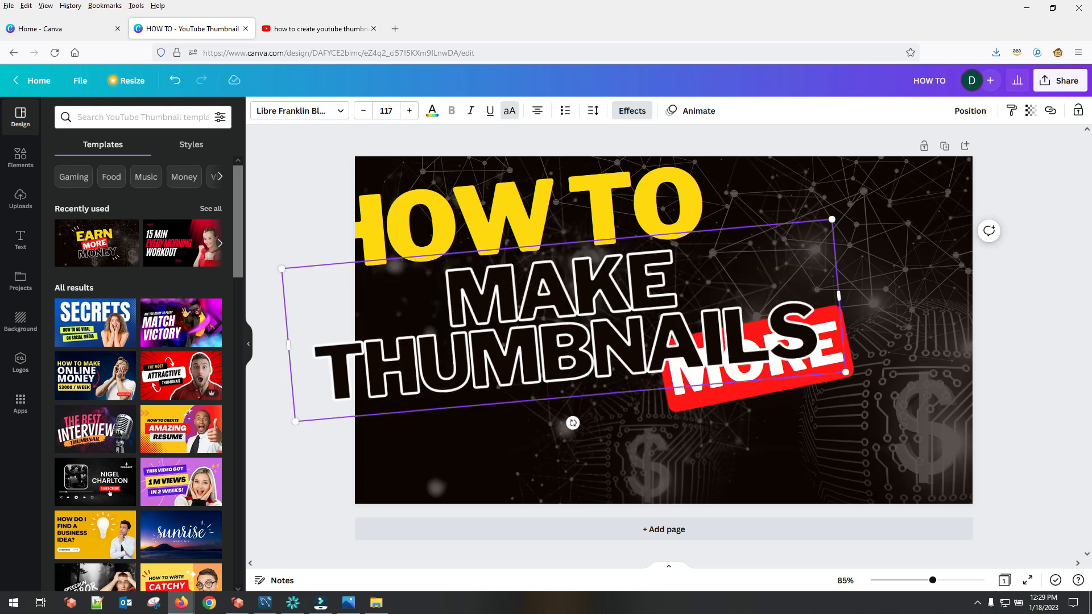
# Step: Move the red MORE label below THUMBNAILS and change its text to FOR FREE!
pyautogui.click(701, 389)
pyautogui.doubleClick(712, 391)
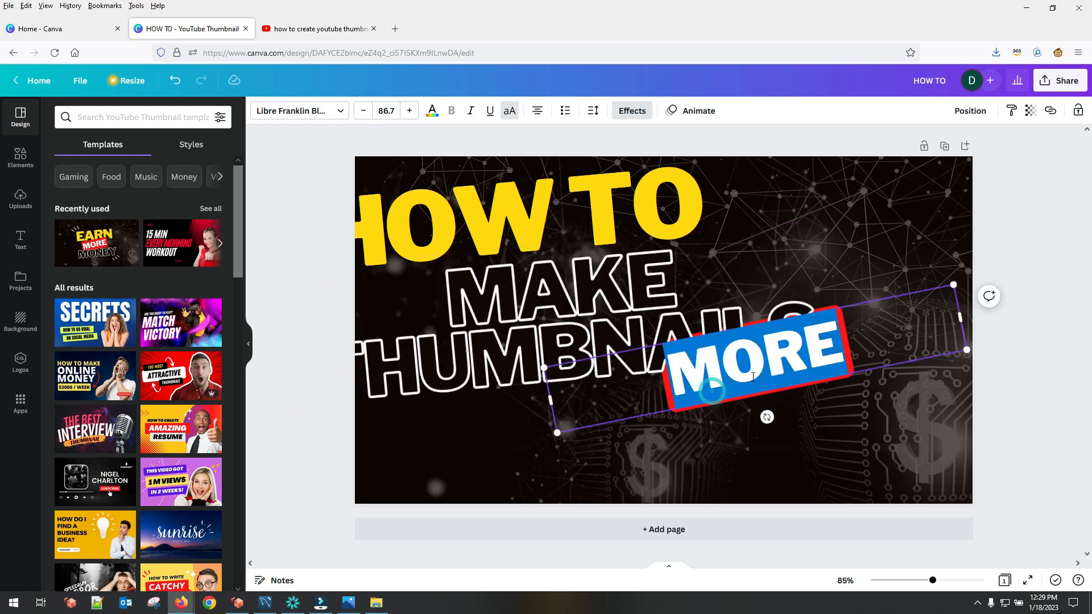
pyautogui.click(753, 428)
pyautogui.moveTo(768, 375); pyautogui.dragTo(634, 444)
pyautogui.write('FOR FREE')
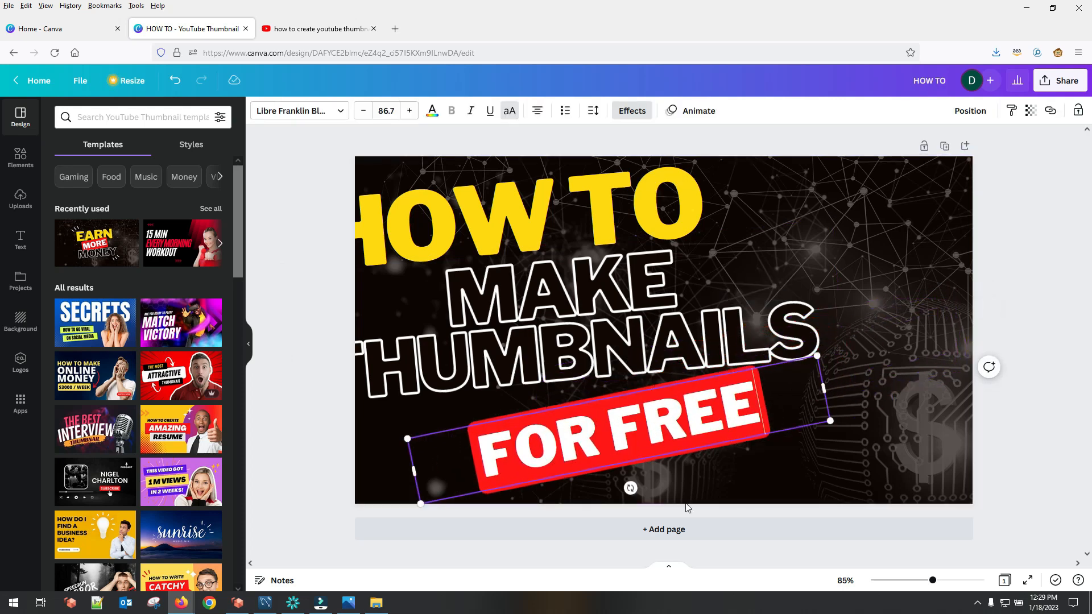
pyautogui.write('!')
pyautogui.click(830, 477)
# Step: Rotate the FOR FREE! label to a shallower tilt and shift MAKE THUMBNAILS and HOW TO right until both fit inside the thumbnail
pyautogui.click(614, 437)
pyautogui.moveTo(630, 488); pyautogui.dragTo(625, 490)
pyautogui.moveTo(644, 331); pyautogui.dragTo(691, 330)
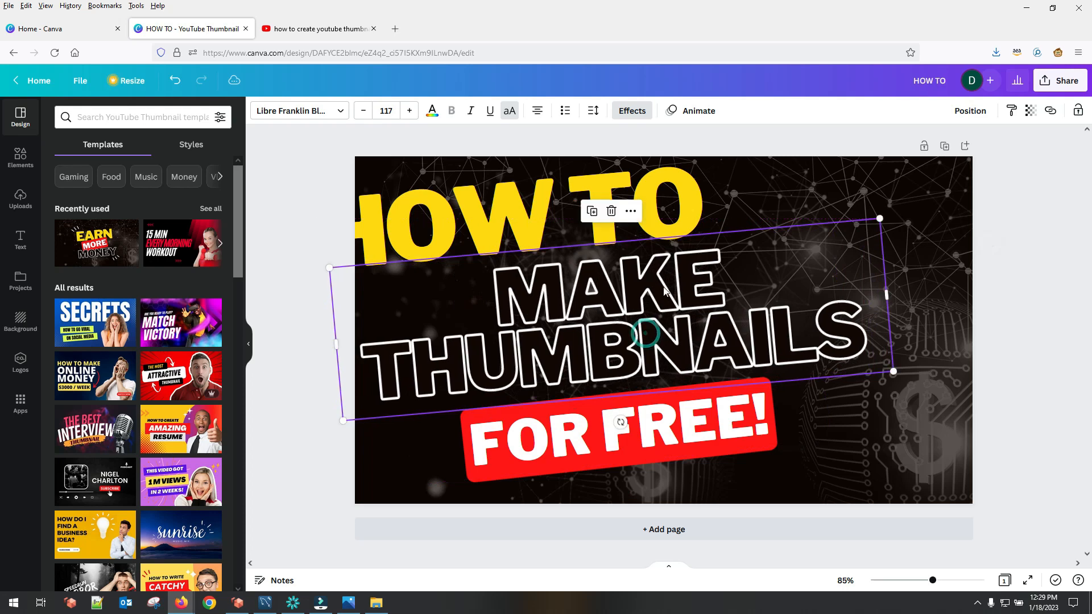
pyautogui.moveTo(660, 204); pyautogui.dragTo(706, 215)
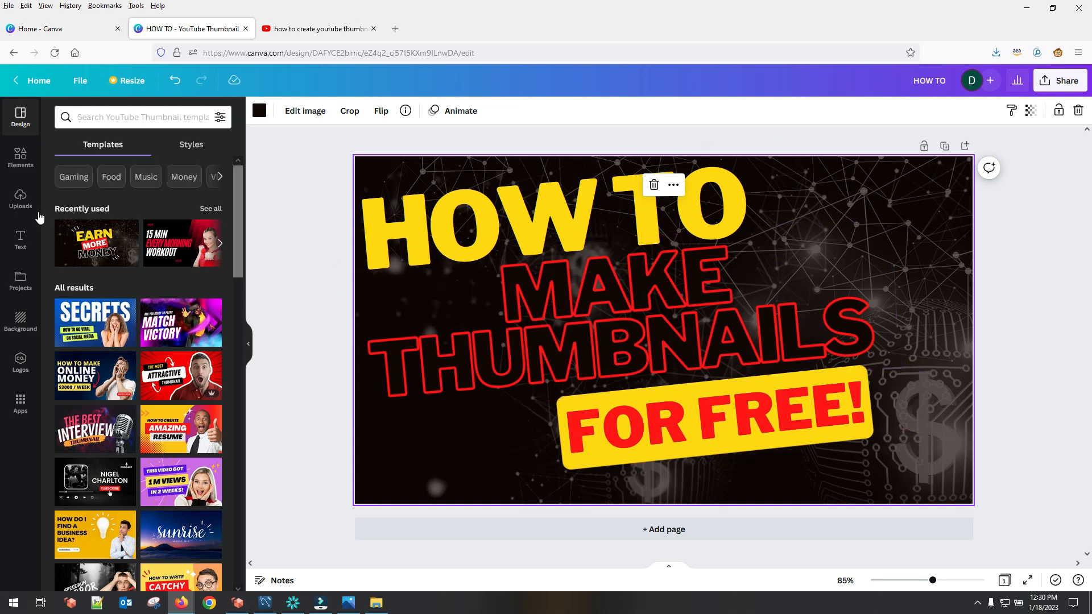
# Step: Add the red You Tube graphic from the youtube element results and place it, scaled down, in the thumbnail's lower-right corner
pyautogui.click(21, 159)
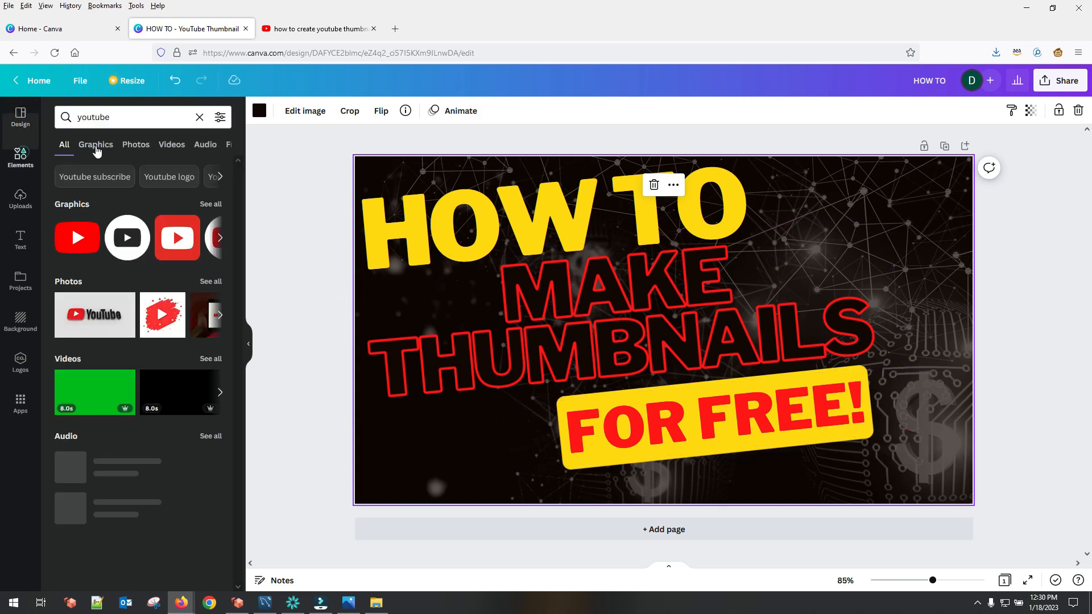
pyautogui.click(119, 115)
pyautogui.doubleClick(119, 115)
pyautogui.click(119, 115)
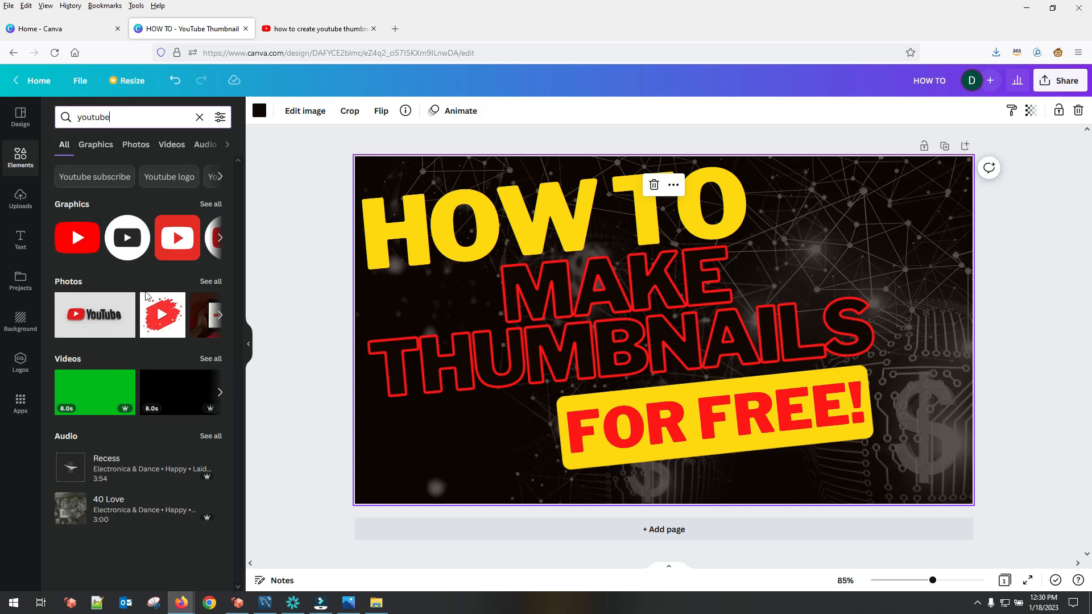
pyautogui.click(220, 237)
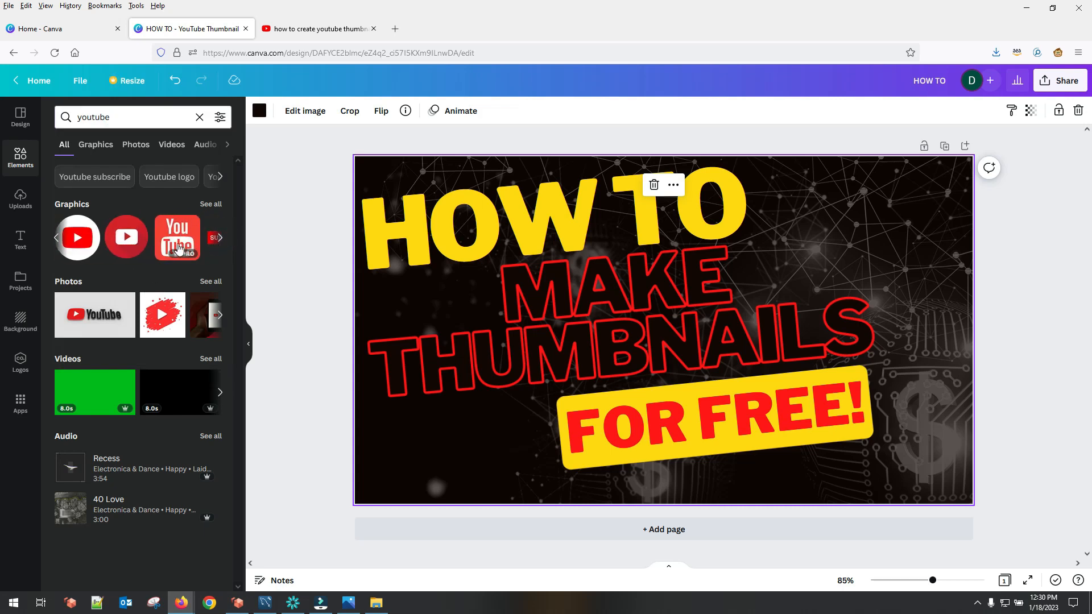
pyautogui.click(178, 239)
pyautogui.moveTo(178, 239); pyautogui.dragTo(137, 230)
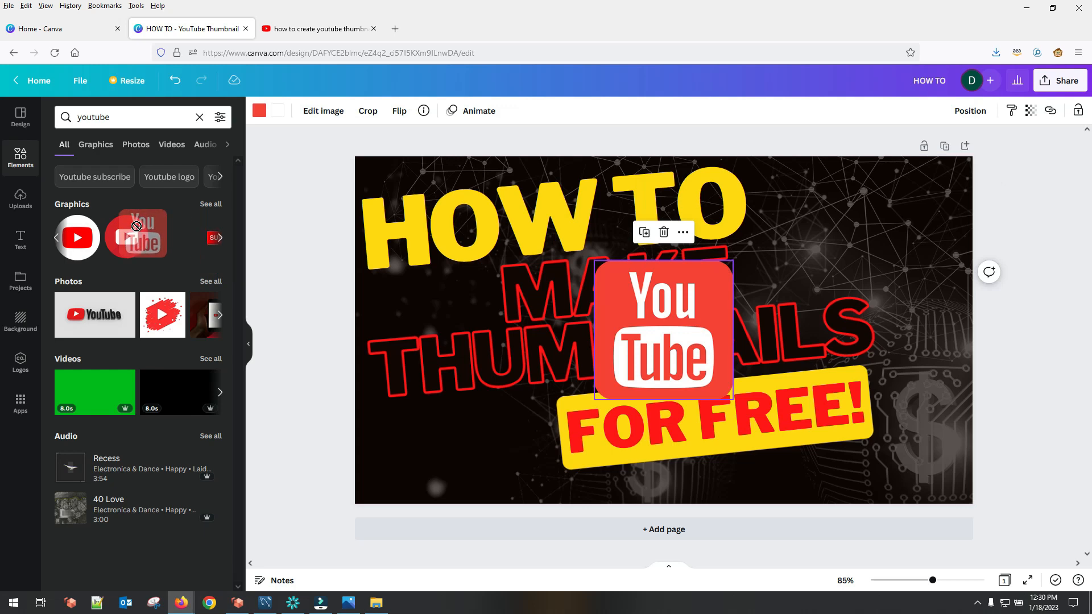
pyautogui.moveTo(736, 262); pyautogui.dragTo(945, 464)
pyautogui.click(767, 483)
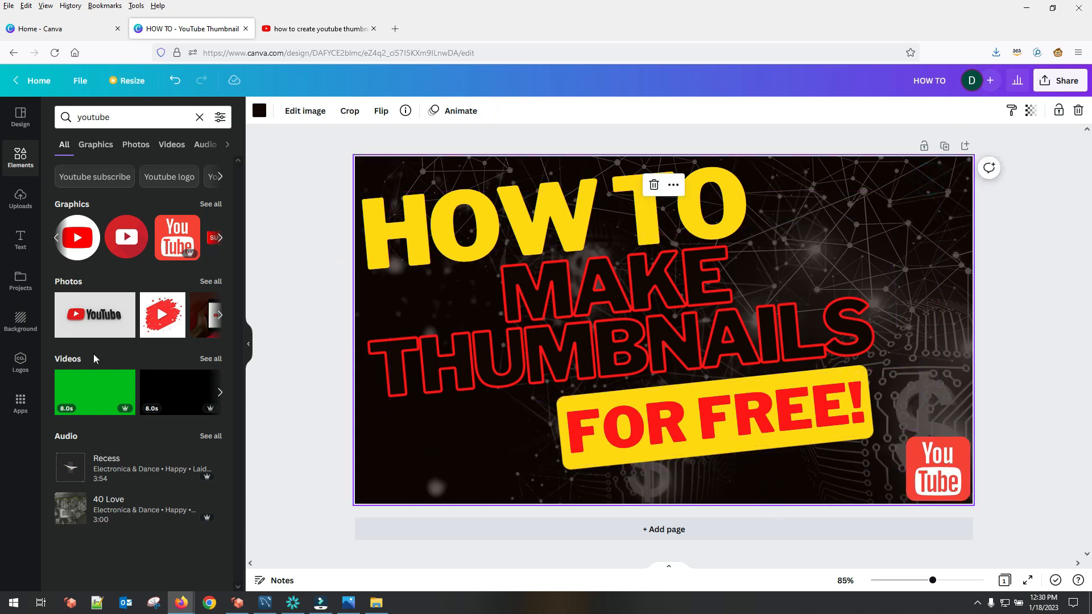
# Step: Try the pink-brown gradient background, and replace it with the black sand texture
pyautogui.click(21, 319)
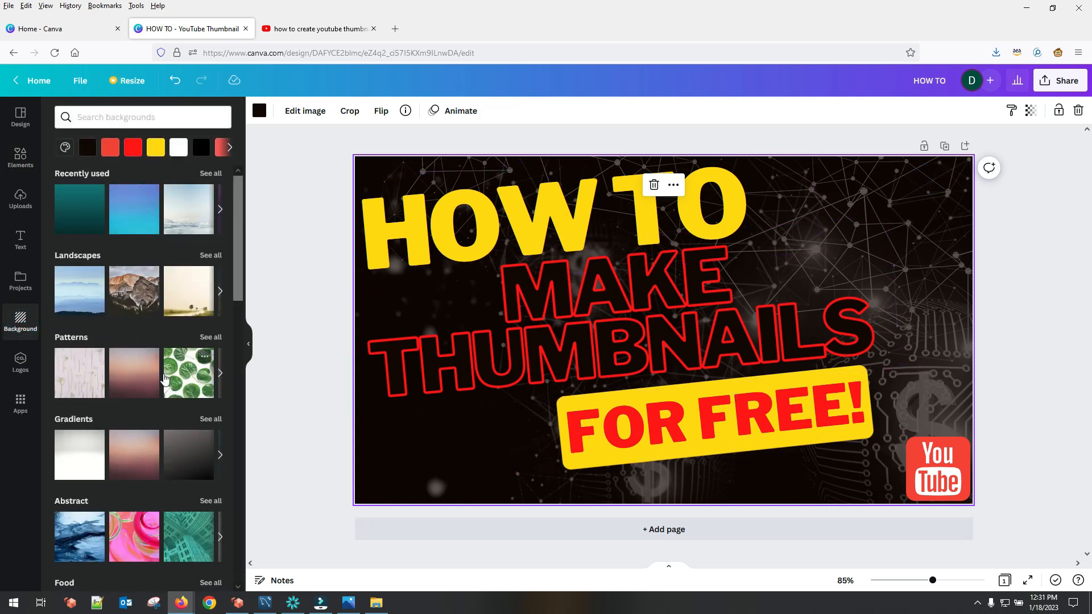
pyautogui.click(150, 381)
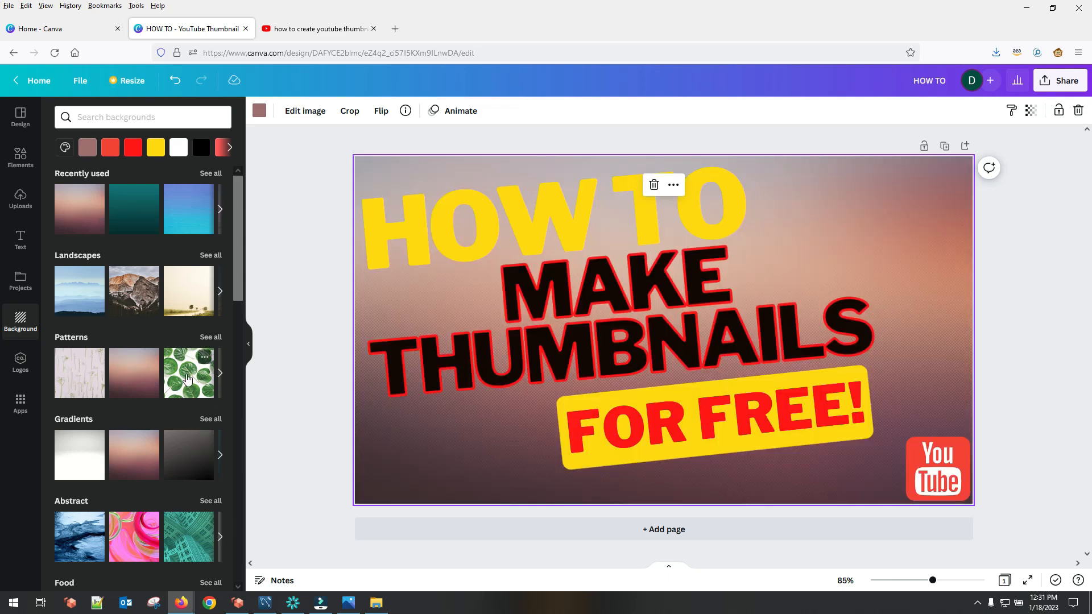
pyautogui.click(174, 201)
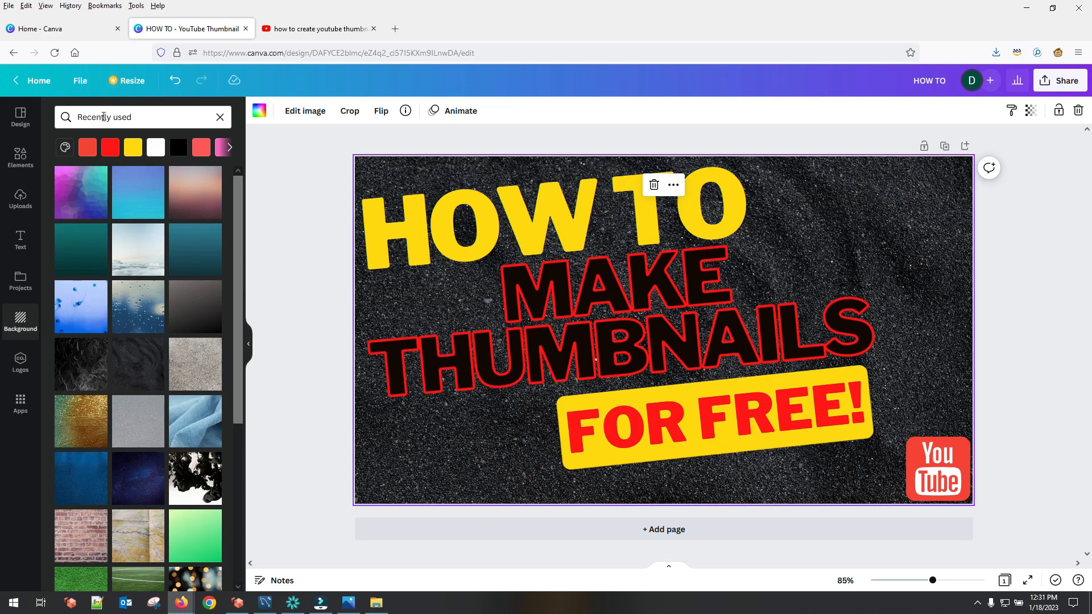
# Step: Search the elements for canva, add the round blue-purple Canva logo and place it, scaled down, beside the FOR FREE! label
pyautogui.click(37, 166)
pyautogui.click(135, 117)
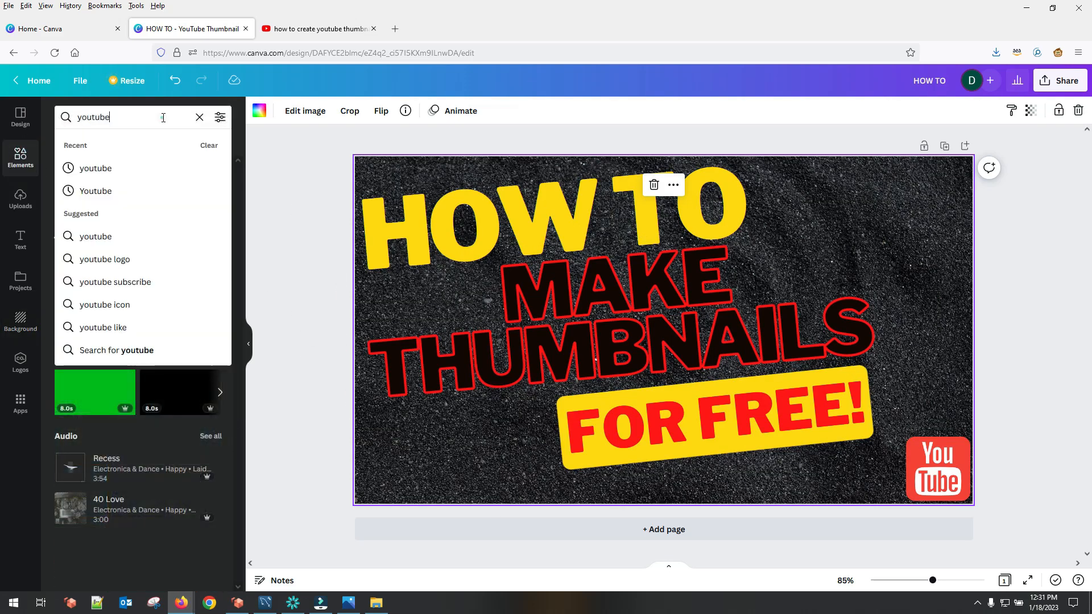
pyautogui.click(199, 119)
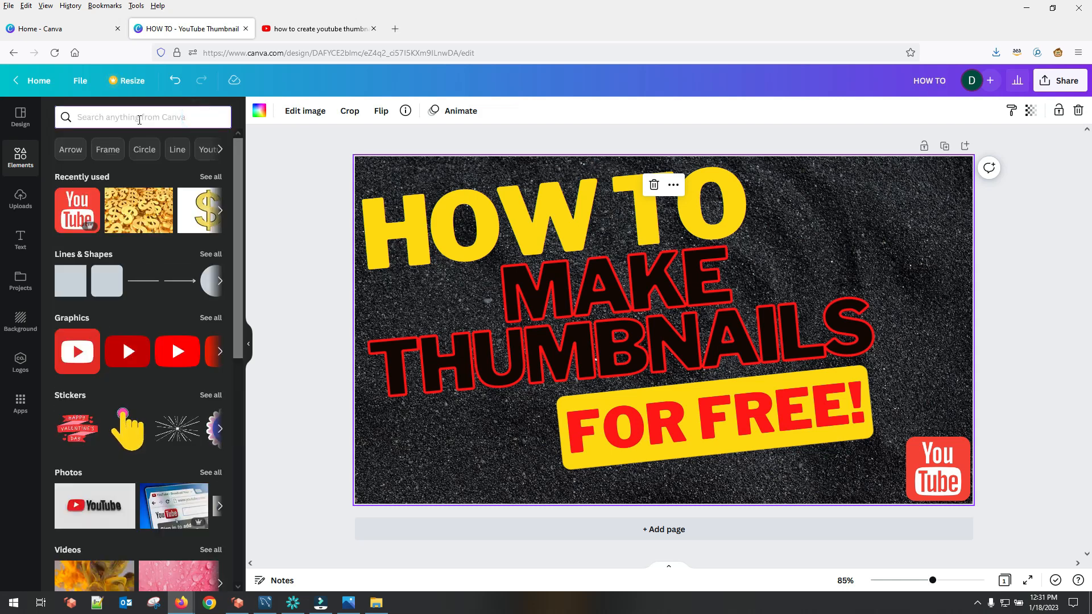
pyautogui.write('canva')
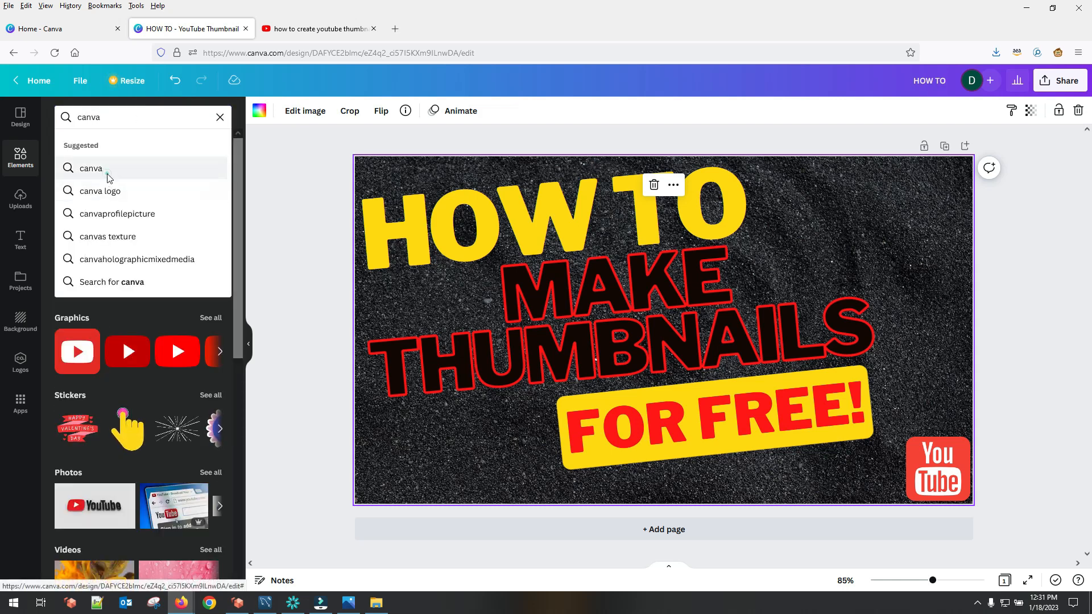
pyautogui.click(138, 170)
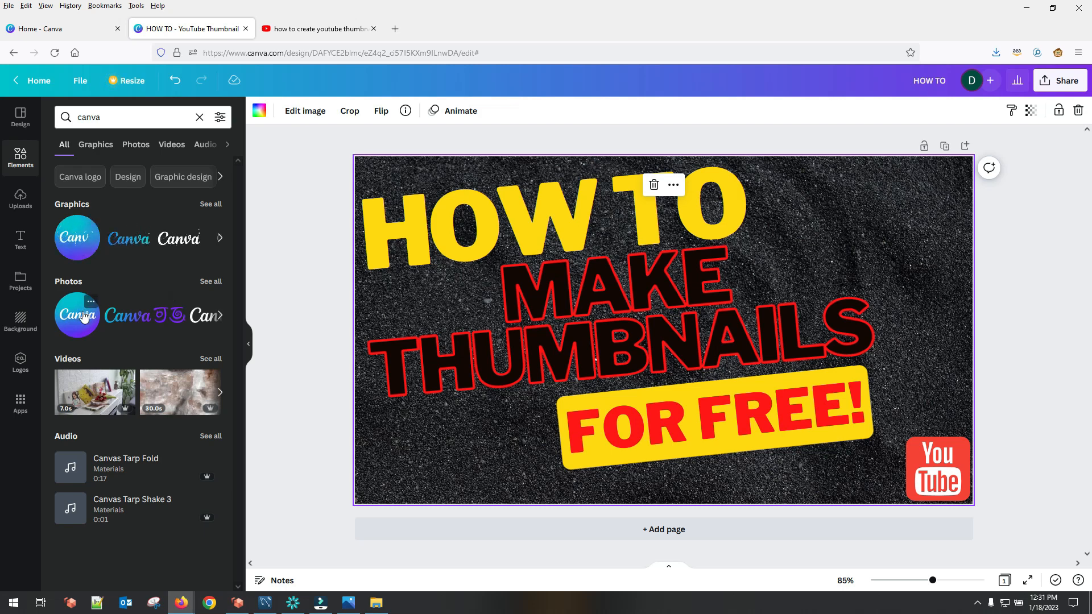
pyautogui.click(130, 320)
pyautogui.moveTo(802, 191); pyautogui.dragTo(594, 400)
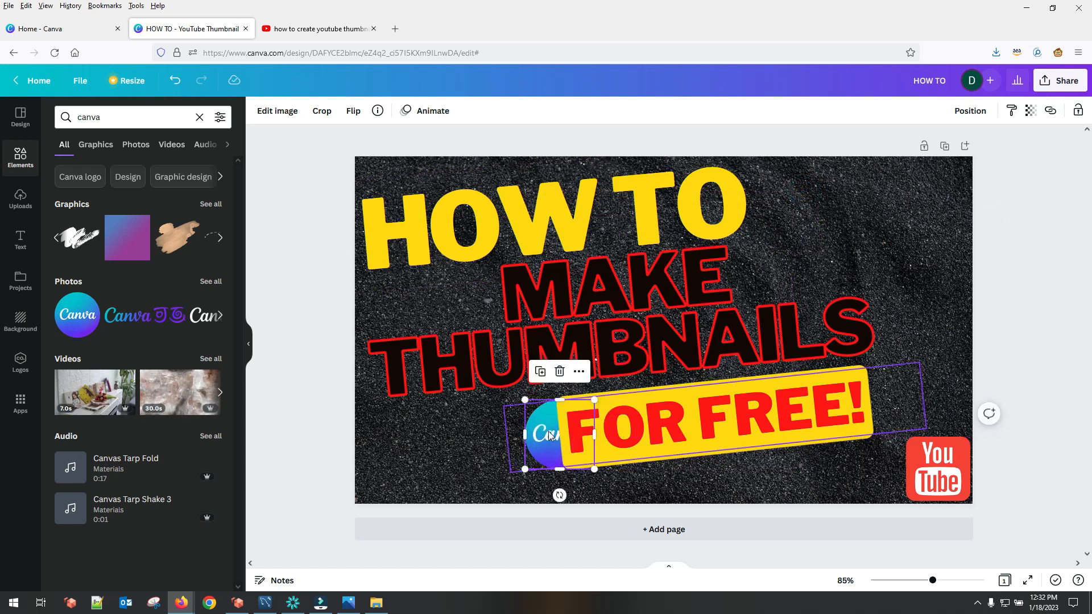
pyautogui.click(547, 436)
pyautogui.click(555, 465)
pyautogui.click(554, 463)
# Step: Place the round Canva logo in the thumbnail's upper-right corner and keep the FOR FREE! label just below THUMBNAILS
pyautogui.moveTo(664, 421); pyautogui.dragTo(690, 411)
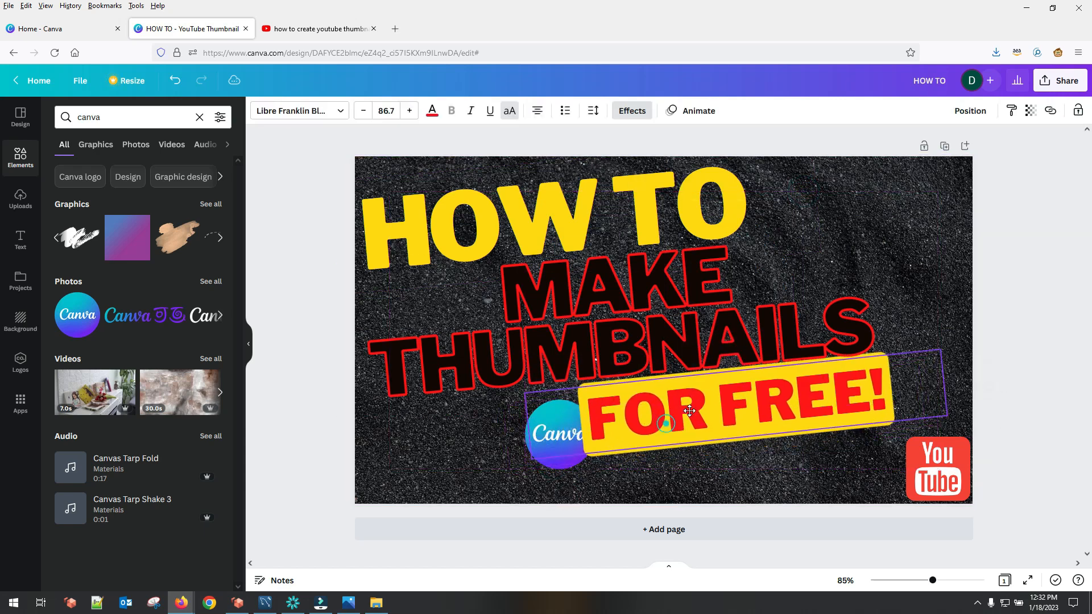
pyautogui.click(564, 464)
pyautogui.moveTo(564, 464); pyautogui.dragTo(397, 483)
pyautogui.click(778, 422)
pyautogui.click(799, 451)
pyautogui.moveTo(805, 411); pyautogui.dragTo(785, 414)
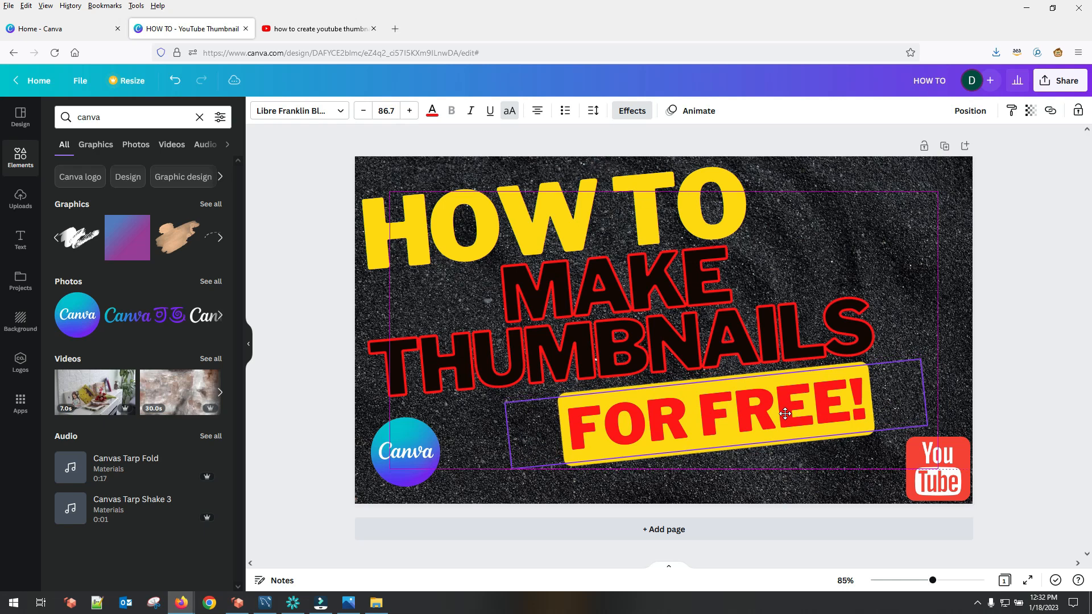
pyautogui.click(761, 483)
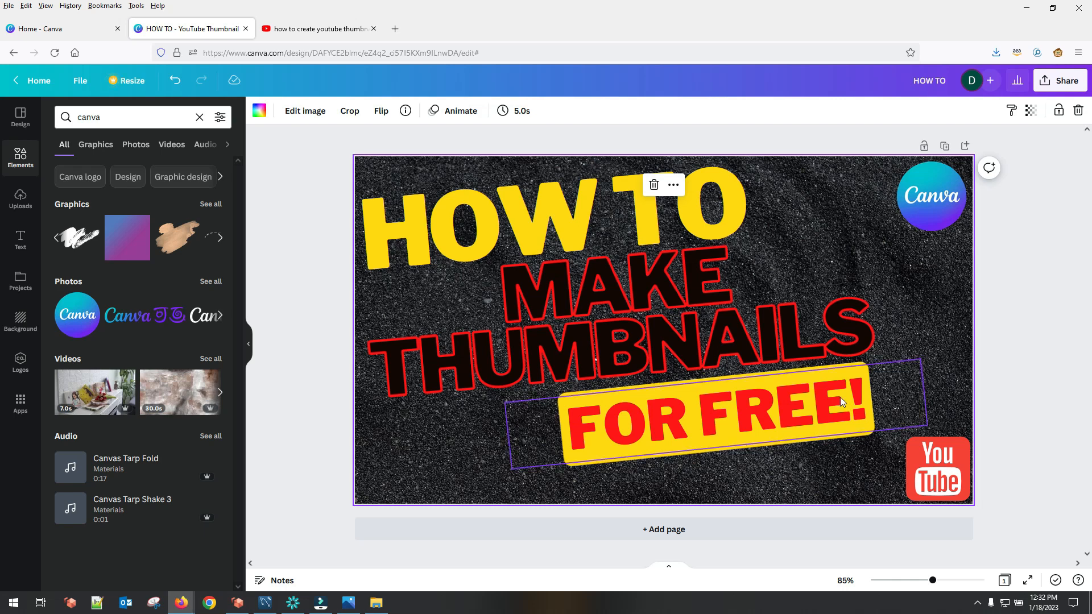
pyautogui.click(1015, 336)
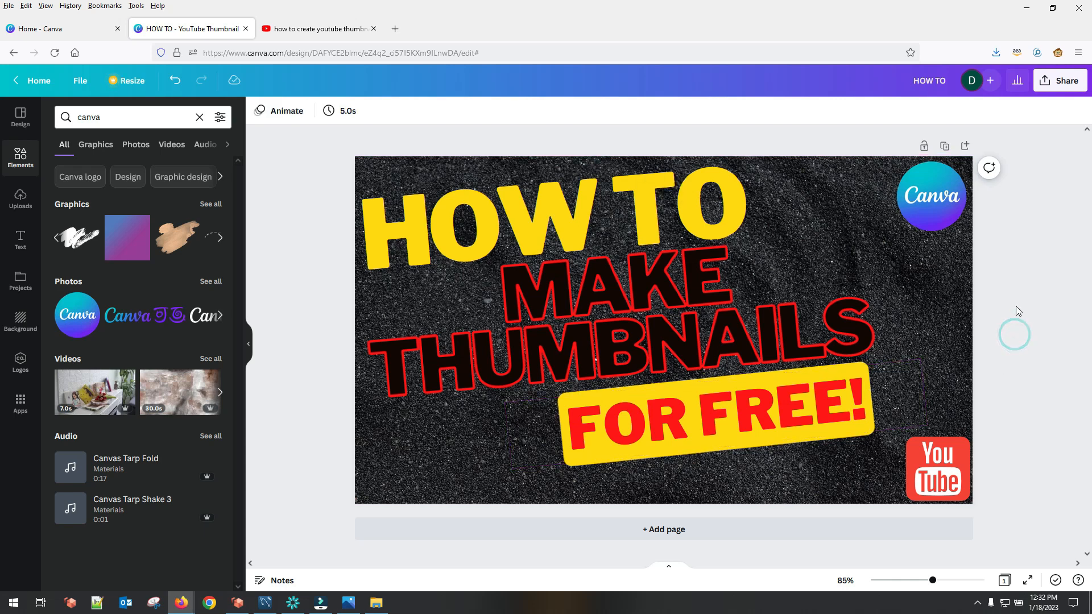
# Step: Download the finished thumbnail as a PNG at size 1, 1,280 × 720 px
pyautogui.click(1058, 84)
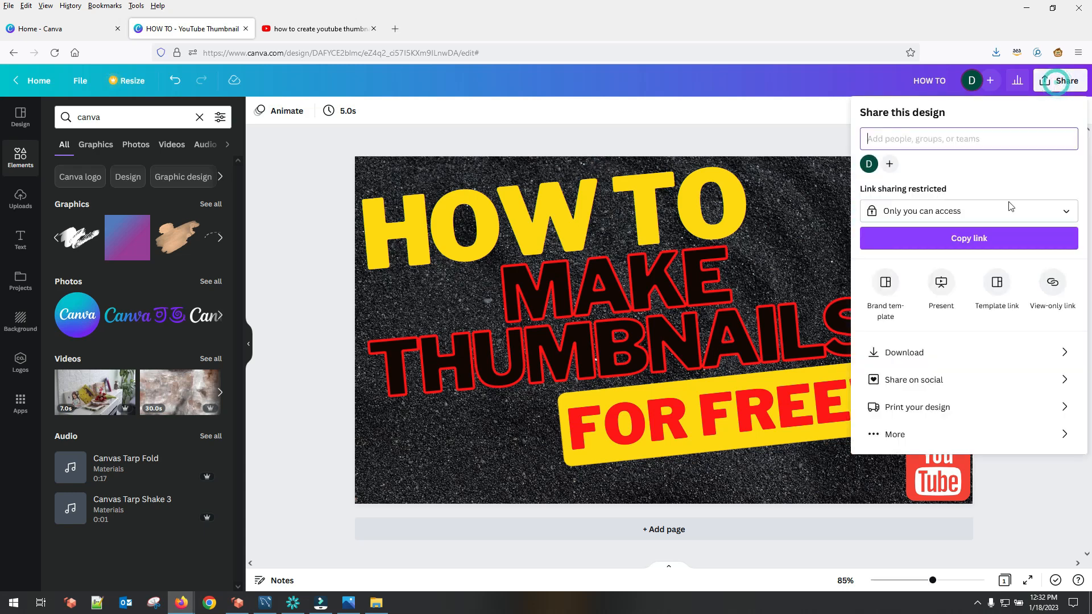
pyautogui.click(912, 354)
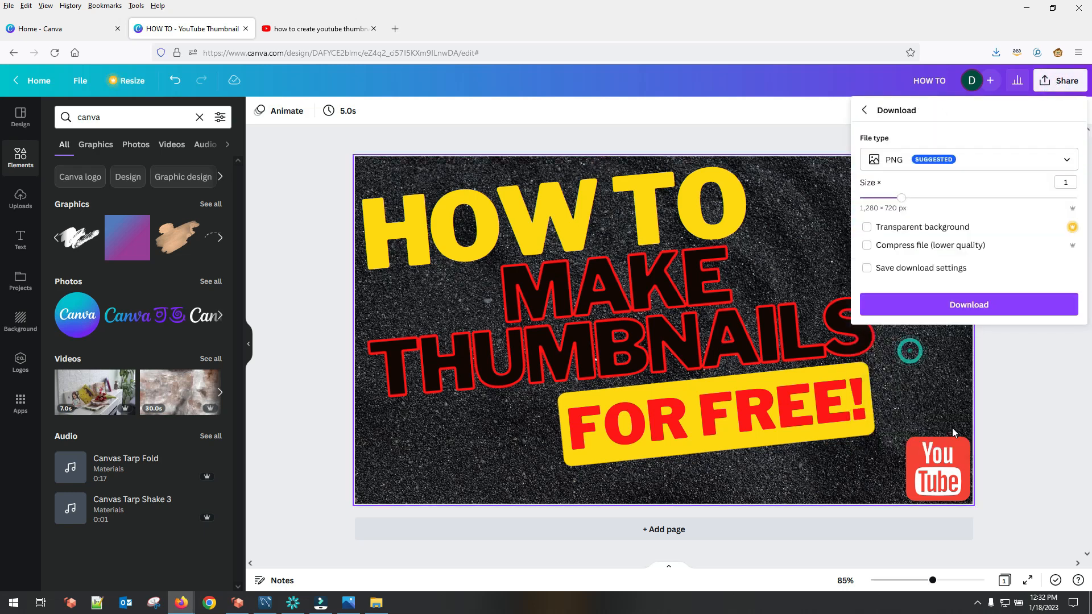
pyautogui.click(885, 160)
pyautogui.click(910, 229)
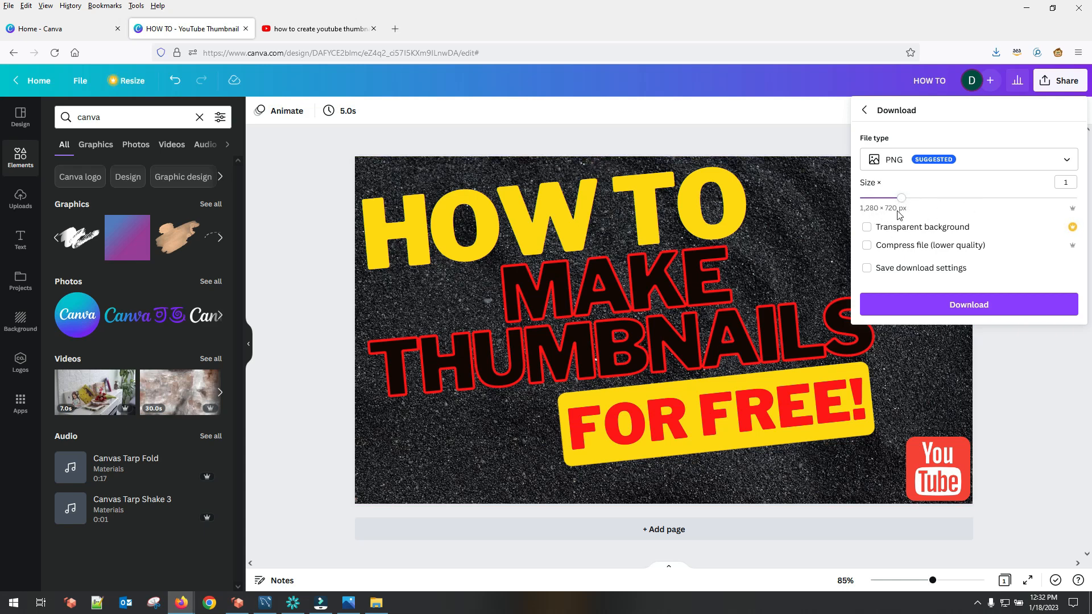
pyautogui.click(973, 307)
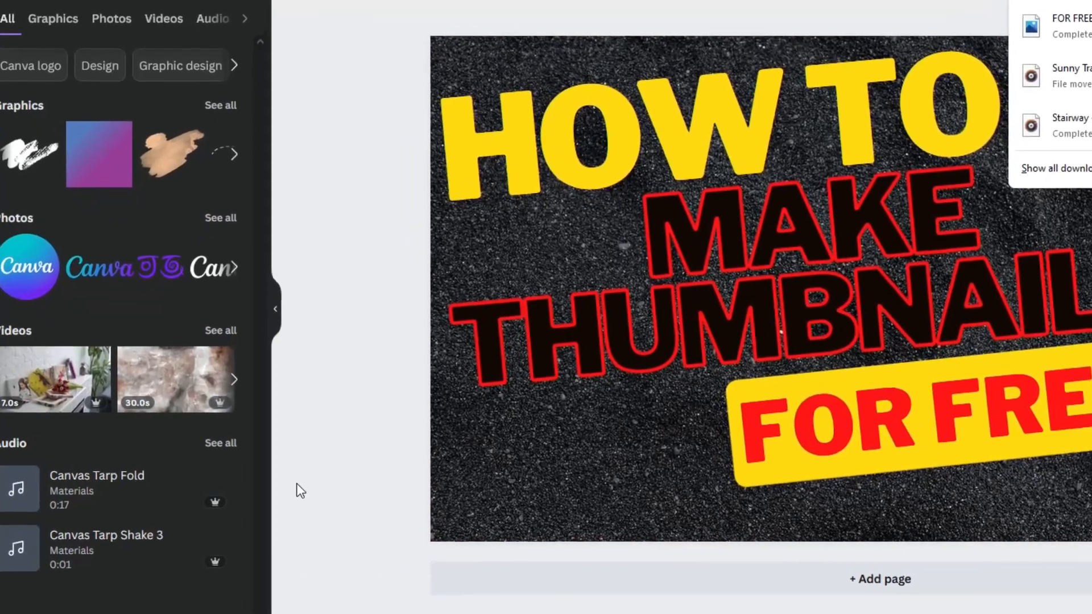
# Step: View the uploaded images, return to the thumbnail templates and check the Pro badge on The Most Attractive Thumbnail template
pyautogui.click(298, 485)
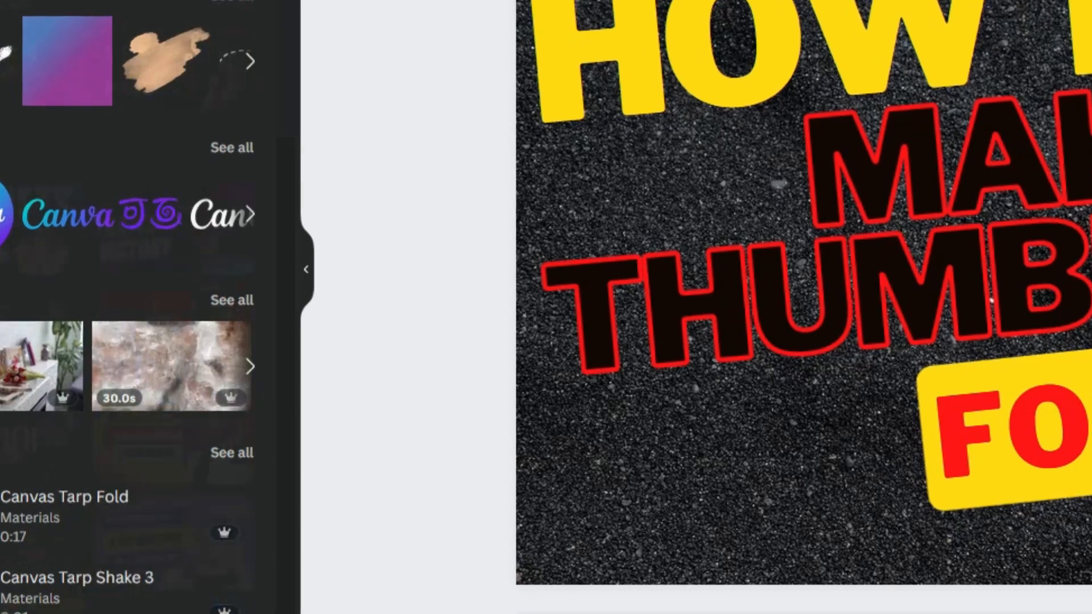
pyautogui.click(1, 35)
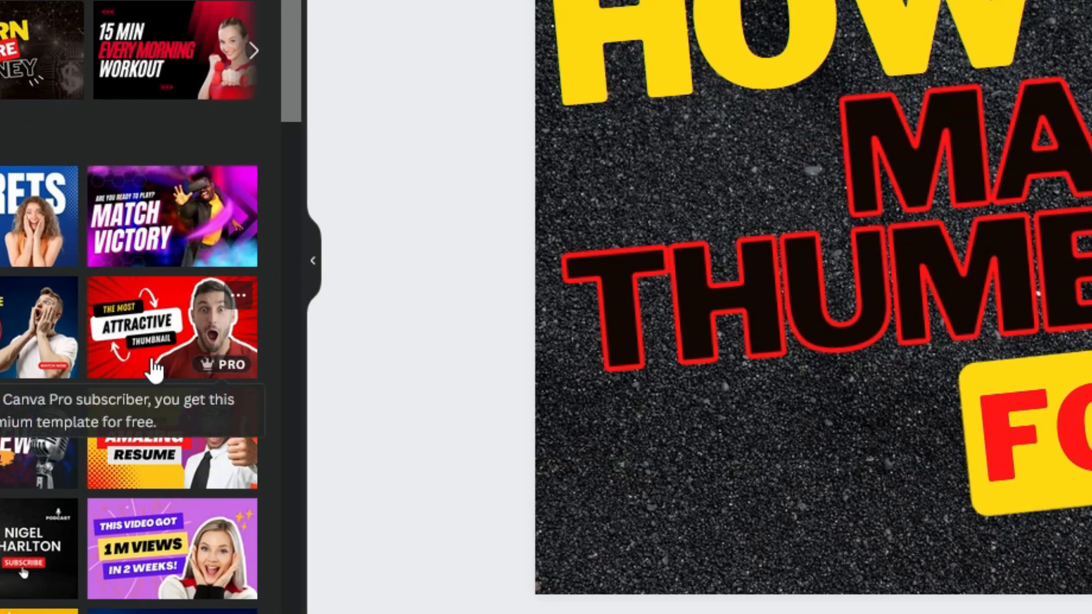
pyautogui.moveTo(226, 363)
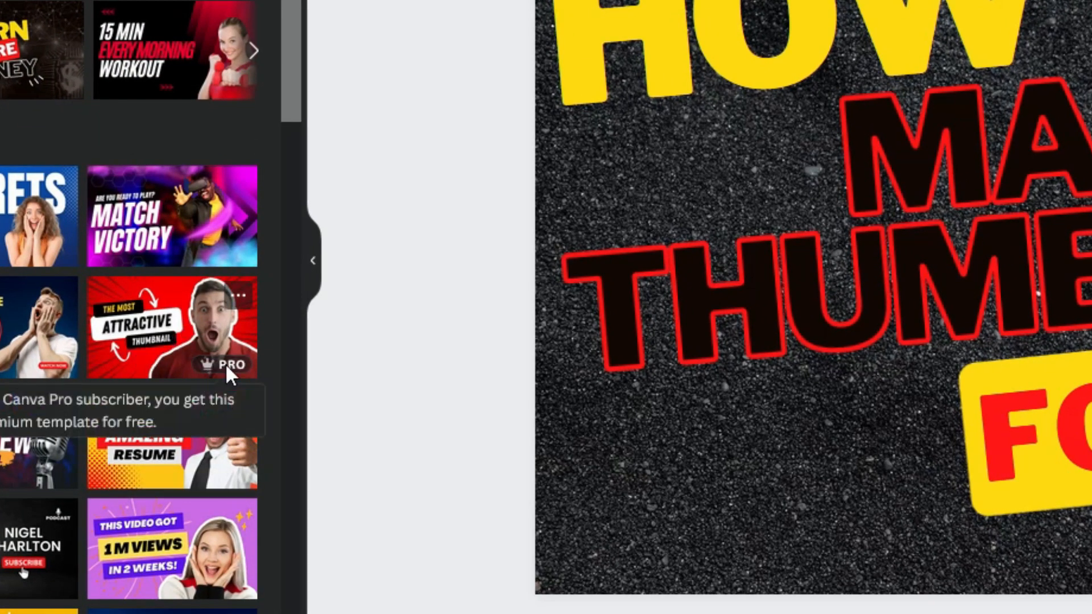